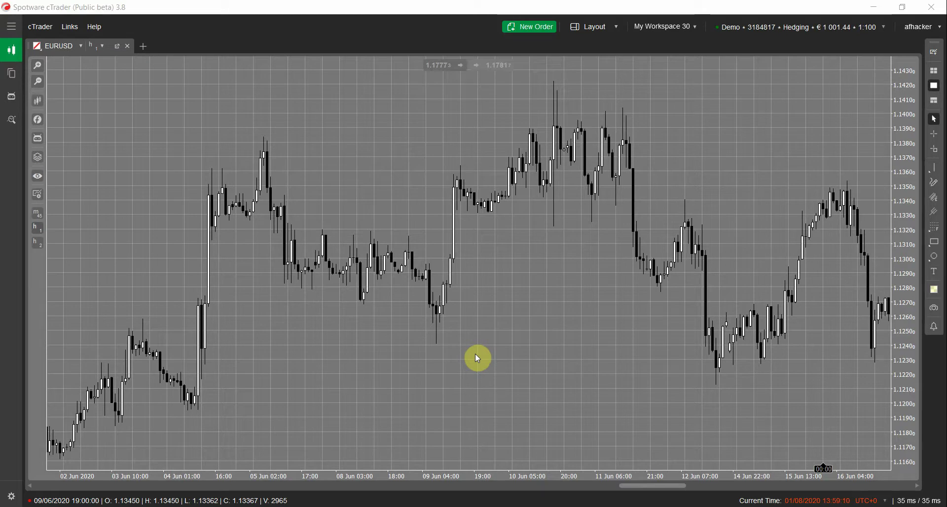
Search 'volume profile' and add Volume Profile Classic to the EURUSD chart with default settings
{"action": "left_click", "coordinate": [40, 121]}
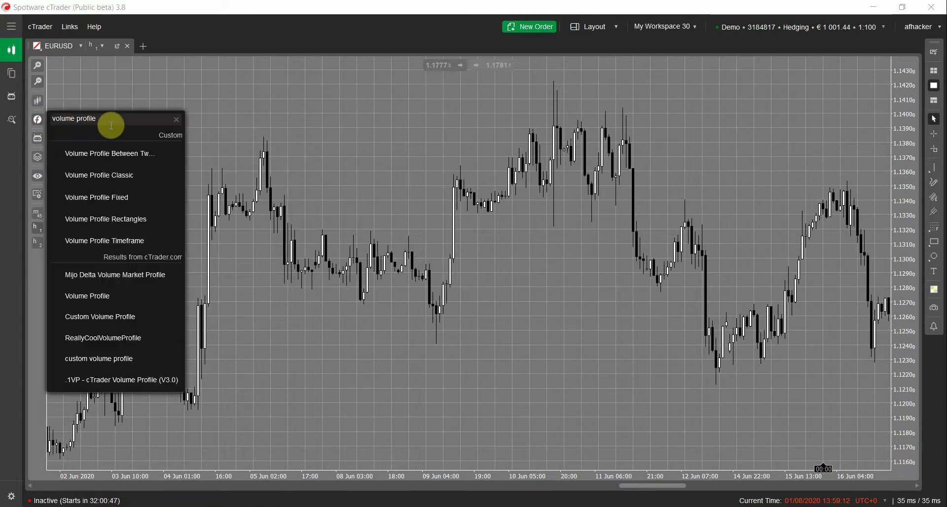
{"action": "left_click", "coordinate": [141, 182]}
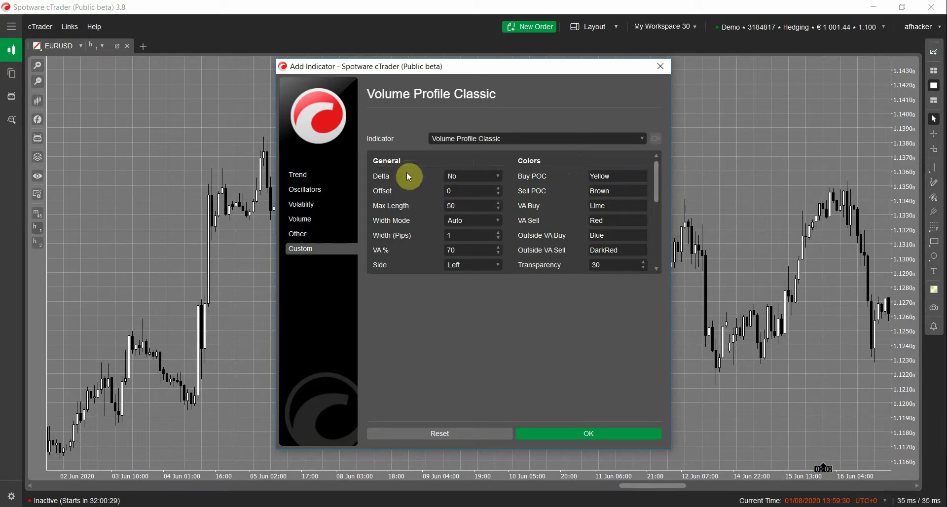
{"action": "left_click_drag", "start_coordinate": [659, 175], "coordinate": [663, 203]}
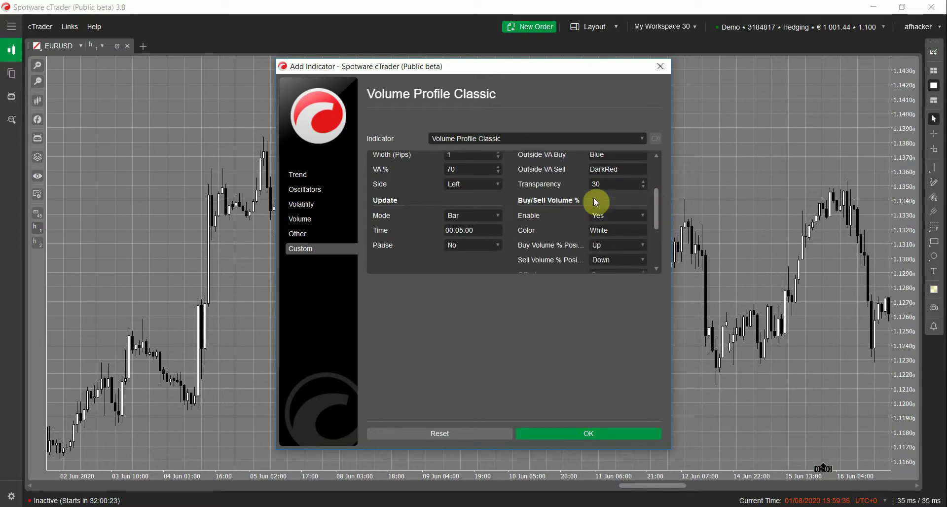
{"action": "left_click_drag", "start_coordinate": [660, 206], "coordinate": [659, 156]}
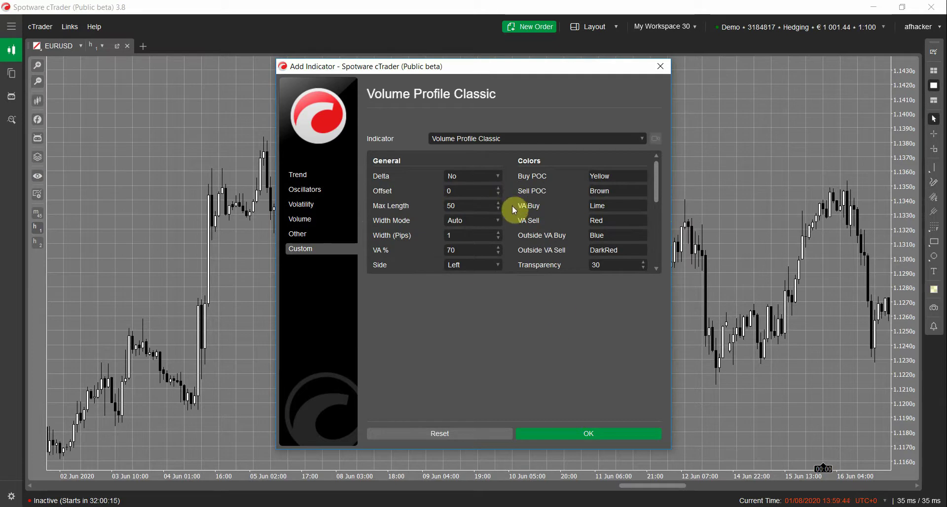
{"action": "left_click", "coordinate": [568, 438]}
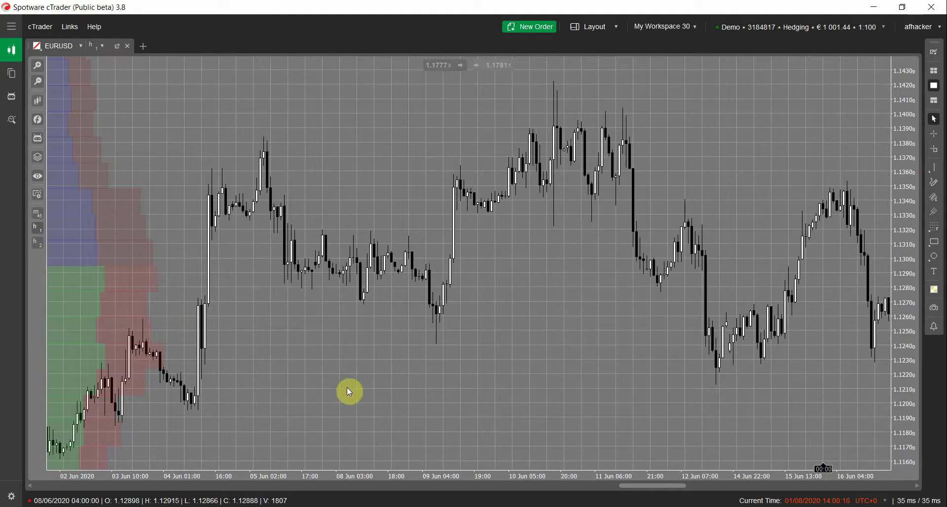
Pan the EURUSD chart back to the late April and early May candles
{"action": "left_click_drag", "start_coordinate": [378, 399], "coordinate": [387, 336]}
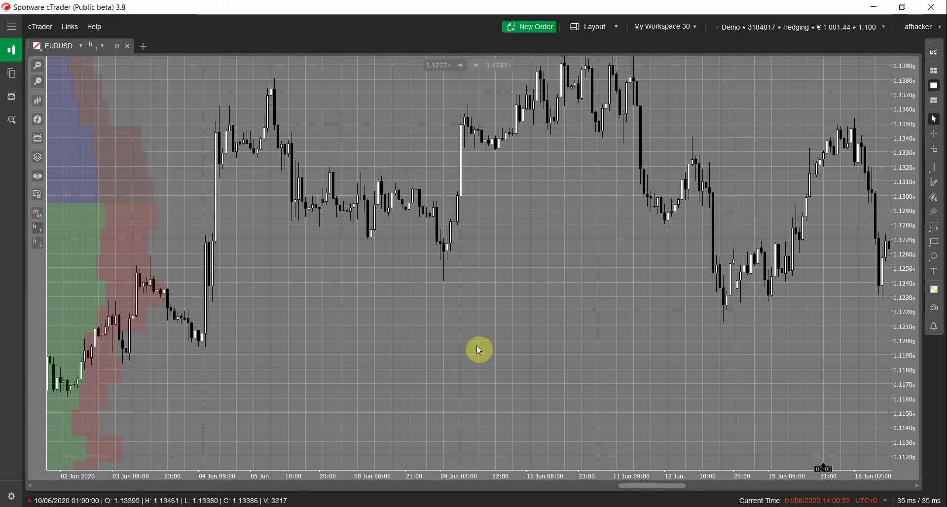
{"action": "left_click_drag", "start_coordinate": [669, 486], "coordinate": [482, 489]}
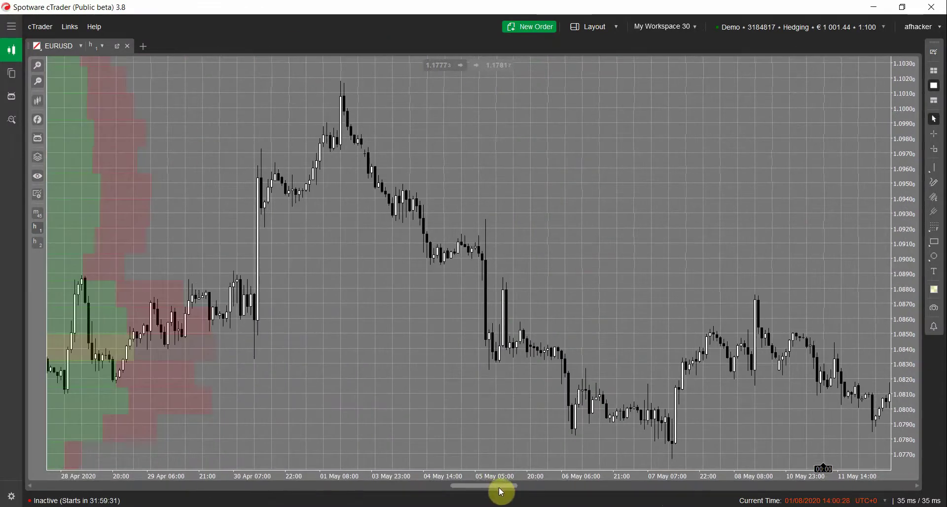
{"action": "left_click_drag", "start_coordinate": [207, 168], "coordinate": [317, 289]}
Set Volume Profile Classic's Max Length to 200 through the Object Manager's indicator list
{"action": "right_click", "coordinate": [318, 289]}
{"action": "mouse_move", "coordinate": [244, 422]}
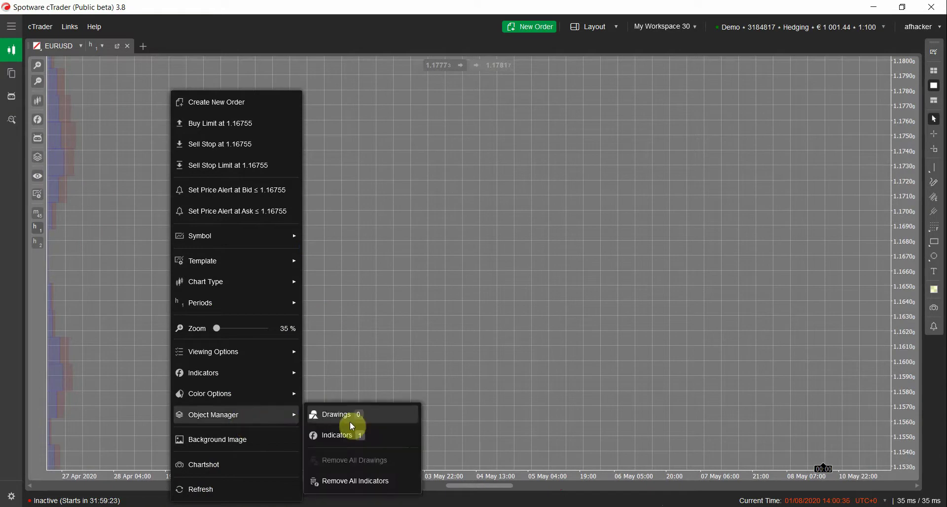
{"action": "left_click", "coordinate": [351, 435]}
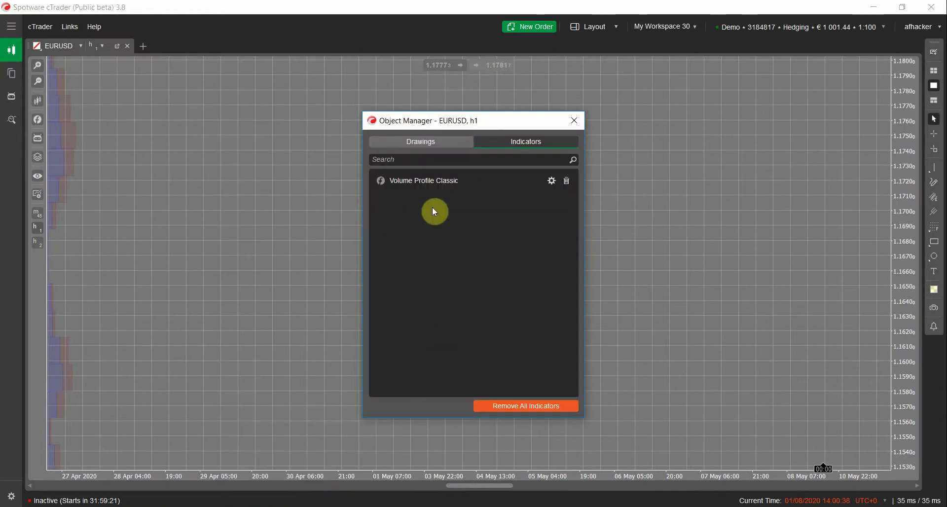
{"action": "double_click", "coordinate": [428, 180]}
{"action": "left_click", "coordinate": [450, 206]}
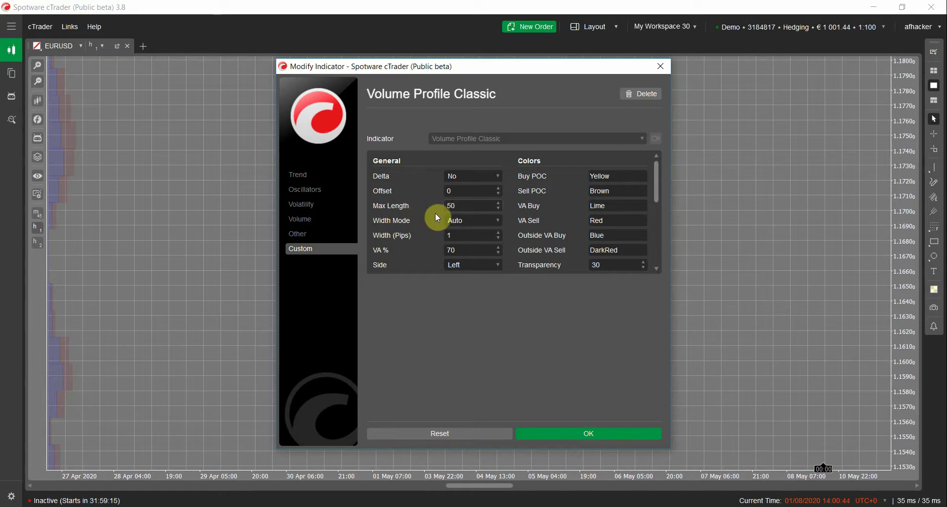
{"action": "key", "text": "BackSpace"}
{"action": "key", "text": "BackSpace"}
{"action": "type", "text": "200"}
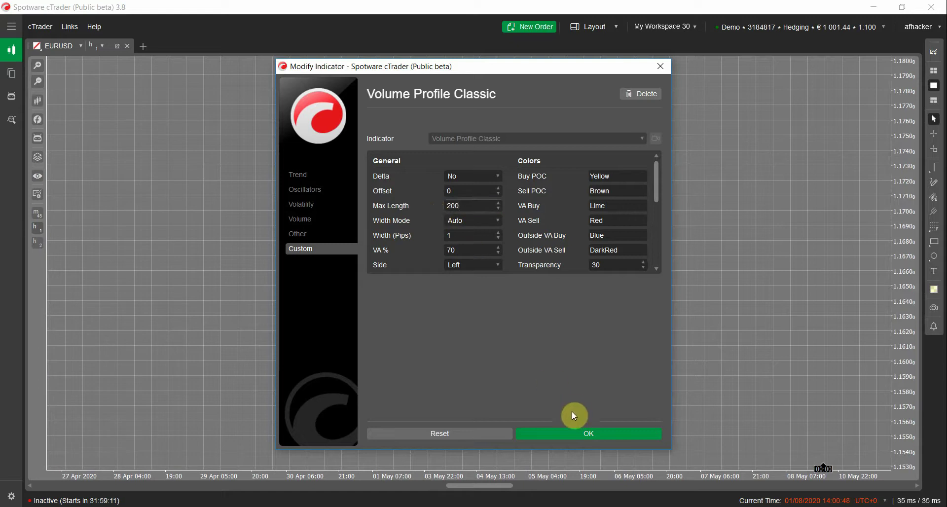
{"action": "left_click", "coordinate": [570, 431]}
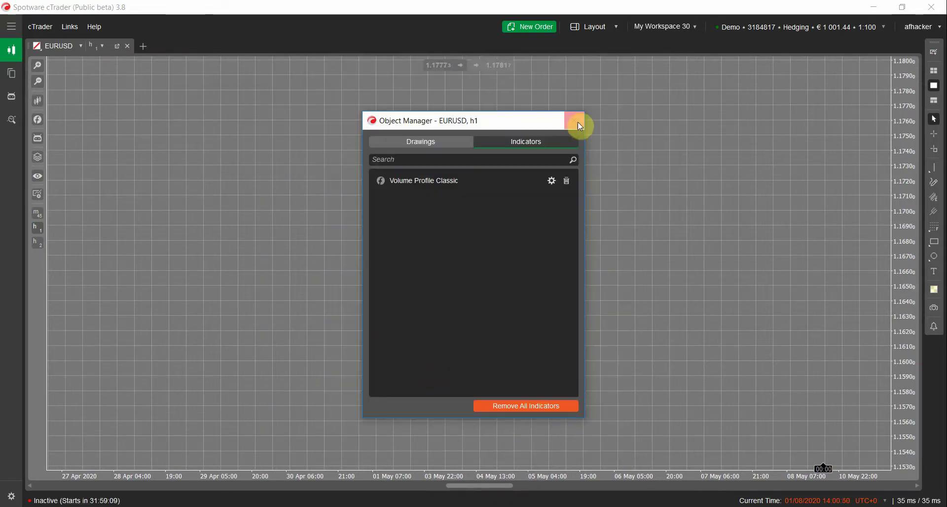
{"action": "left_click", "coordinate": [581, 126]}
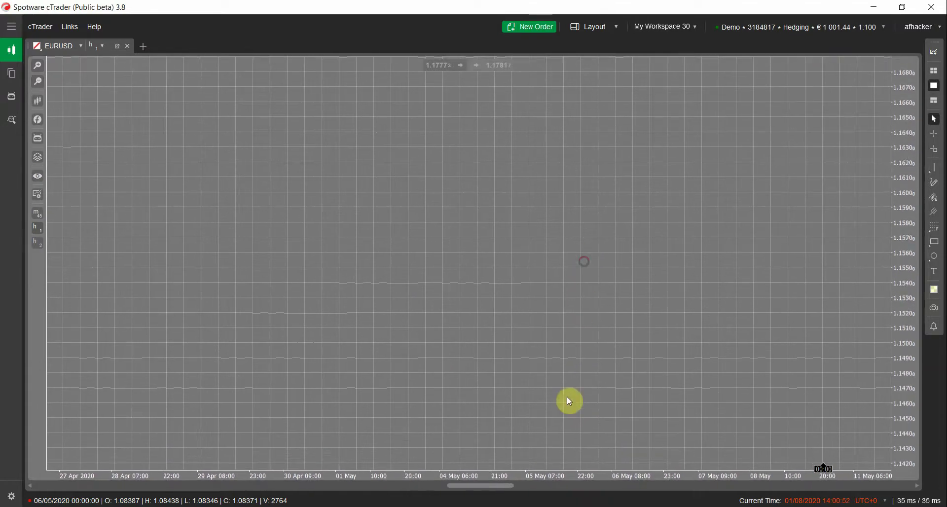
Zoom the chart out from 55% to 25% and pan to the 1.053–1.083 price range
{"action": "mouse_move", "coordinate": [44, 68]}
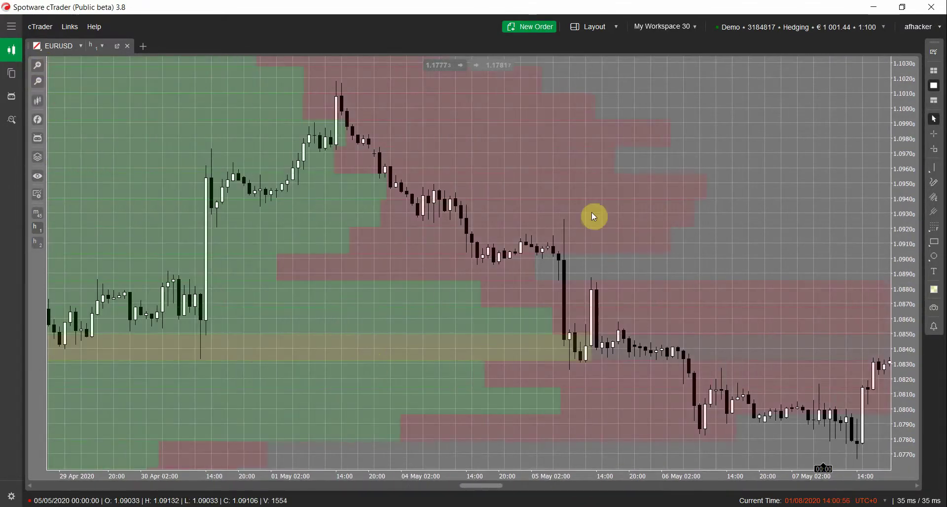
{"action": "left_click_drag", "start_coordinate": [621, 123], "coordinate": [621, 144]}
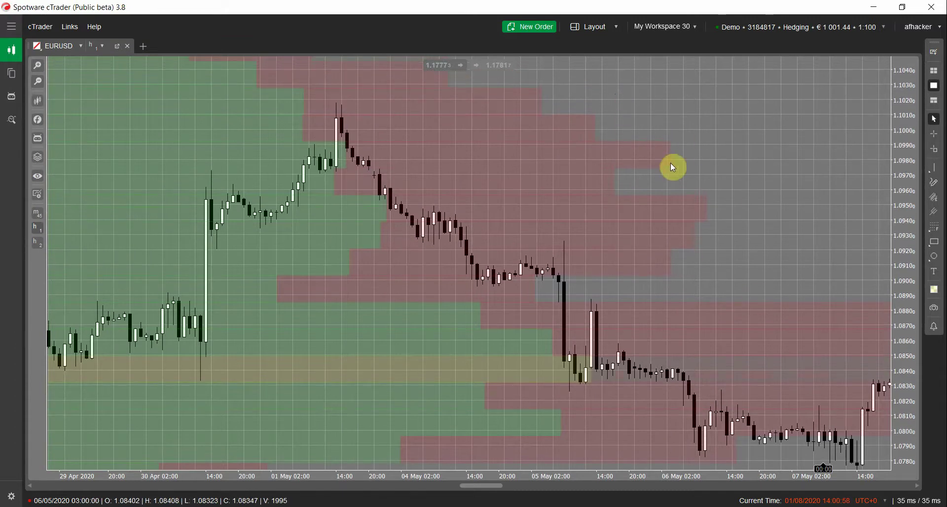
{"action": "mouse_move", "coordinate": [38, 66]}
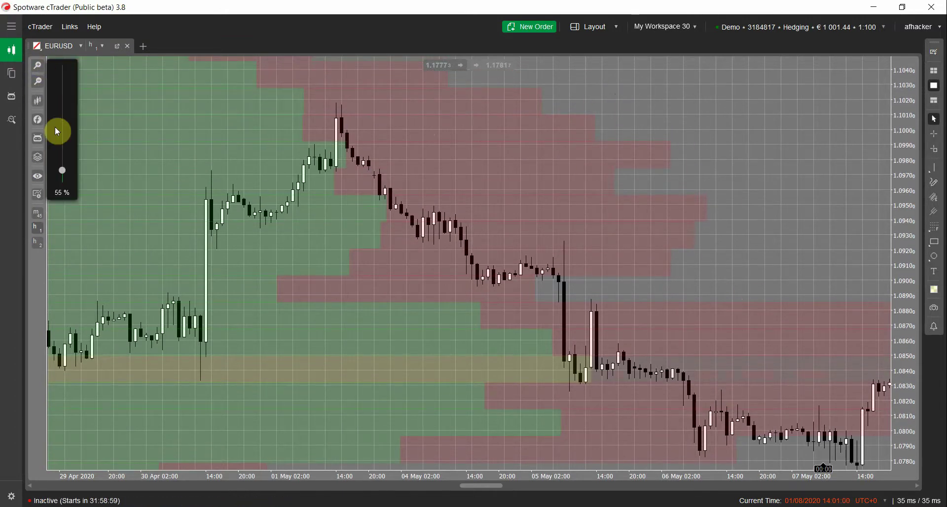
{"action": "left_click_drag", "start_coordinate": [61, 174], "coordinate": [63, 183]}
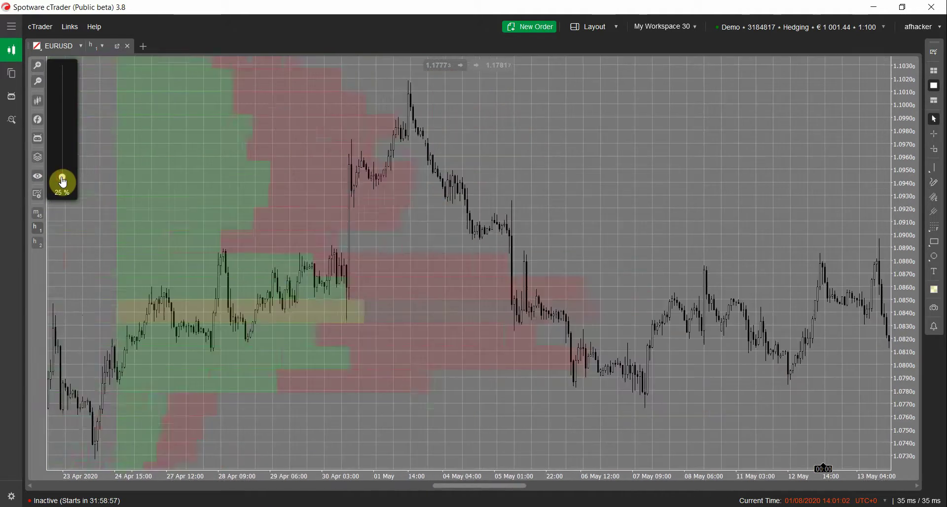
{"action": "left_click_drag", "start_coordinate": [366, 102], "coordinate": [338, 248]}
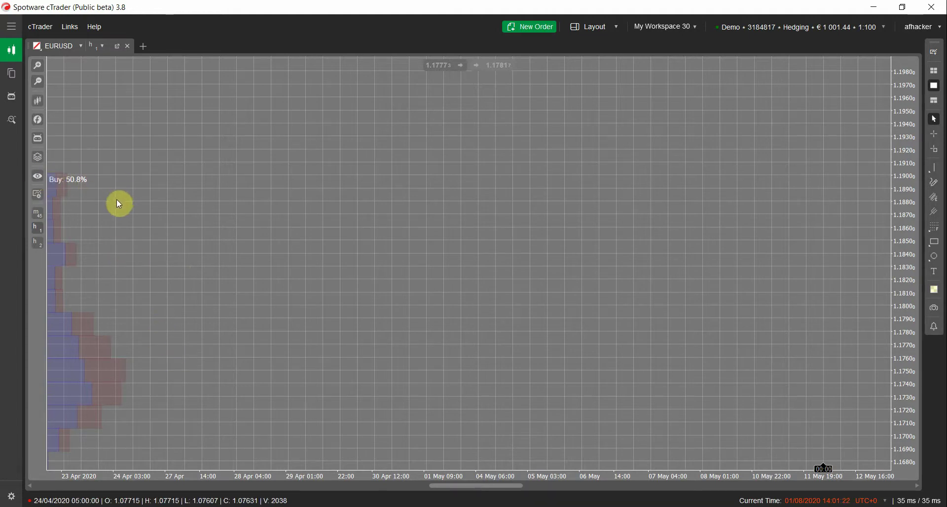
{"action": "left_click_drag", "start_coordinate": [217, 373], "coordinate": [325, 132]}
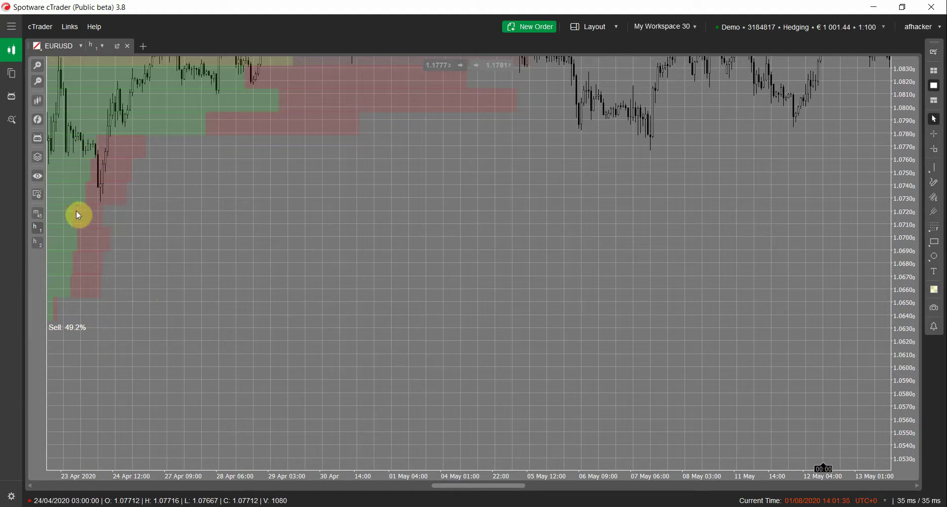
{"action": "right_click", "coordinate": [286, 249]}
{"action": "left_click", "coordinate": [65, 333]}
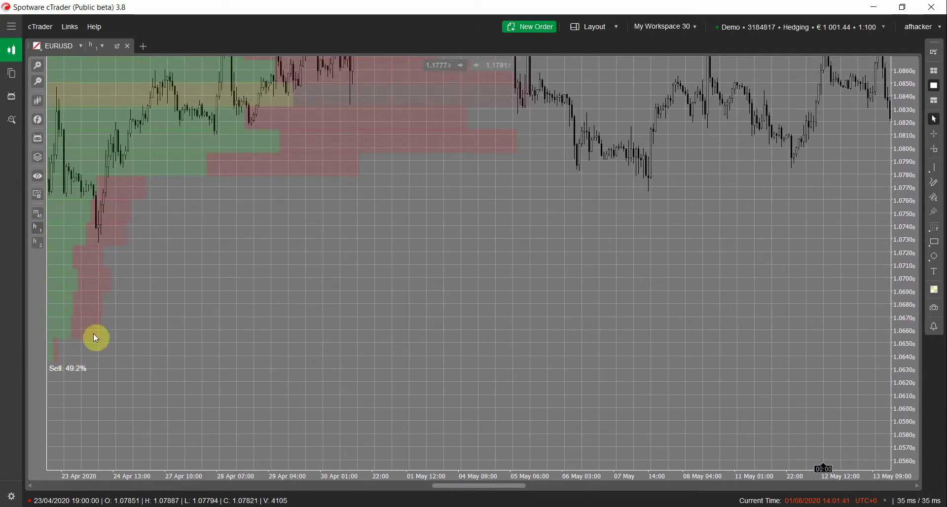
{"action": "right_click", "coordinate": [190, 257]}
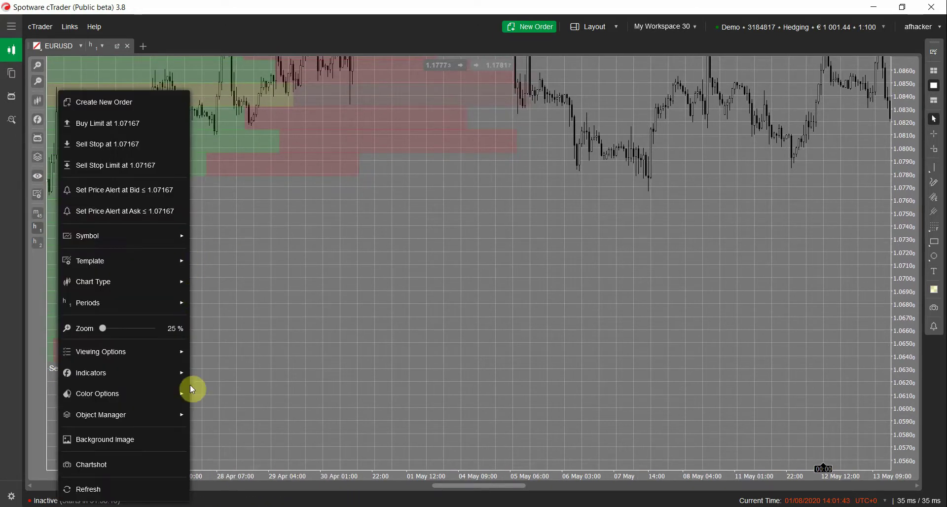
{"action": "mouse_move", "coordinate": [154, 420]}
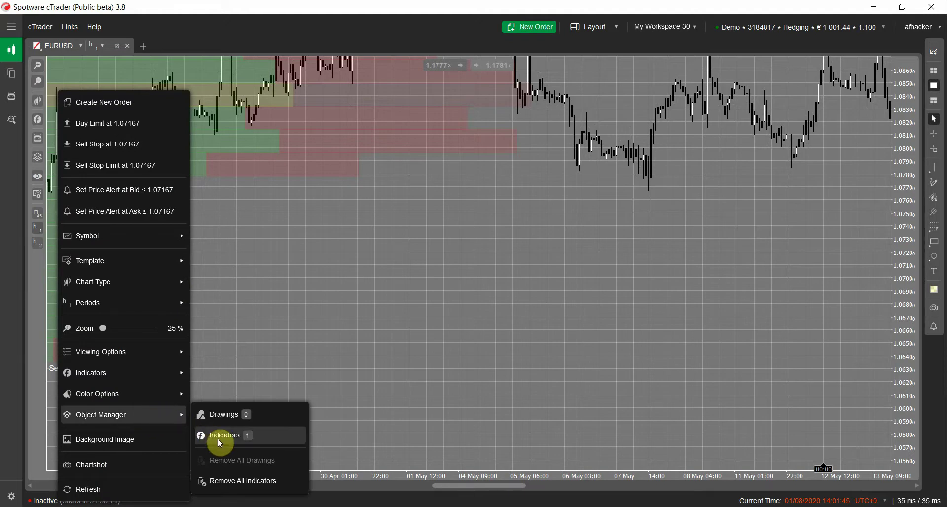
{"action": "key", "text": "Escape"}
{"action": "key", "text": "Escape"}
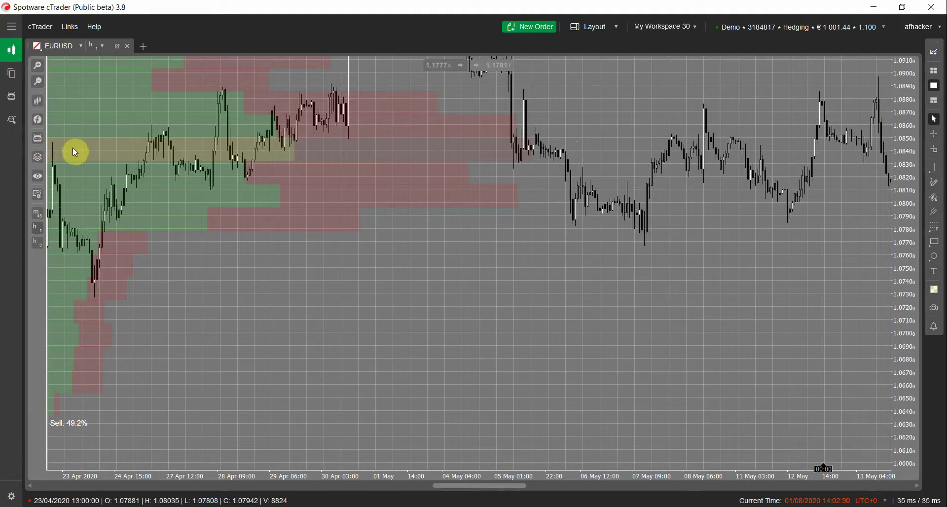
Open the chart's Object Manager indicator list and move it off the volume profile
{"action": "right_click", "coordinate": [544, 257]}
{"action": "left_click", "coordinate": [215, 152]}
{"action": "right_click", "coordinate": [478, 252]}
{"action": "mouse_move", "coordinate": [406, 417]}
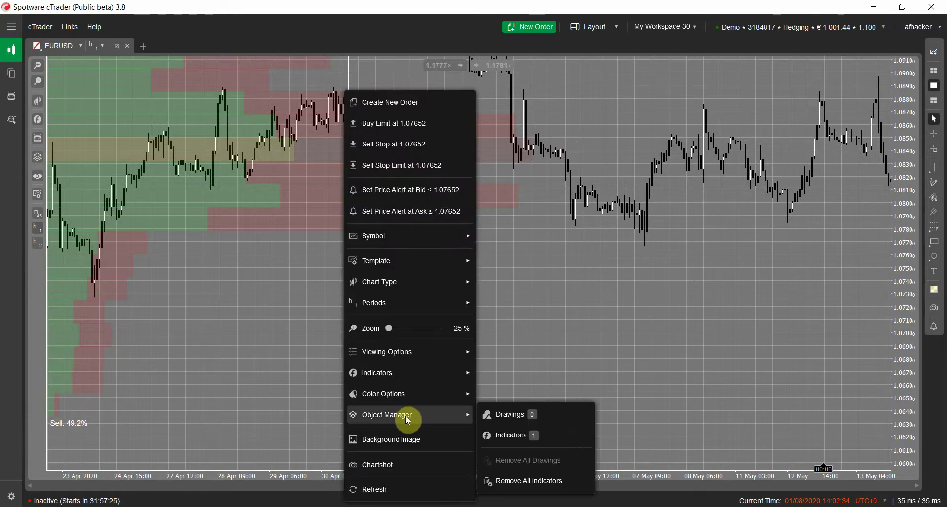
{"action": "left_click", "coordinate": [512, 439]}
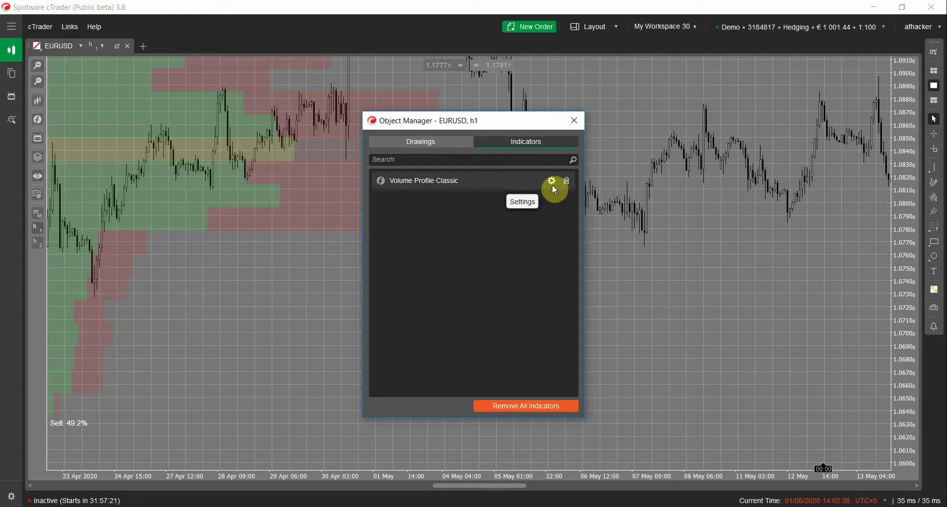
{"action": "left_click_drag", "start_coordinate": [496, 123], "coordinate": [638, 121]}
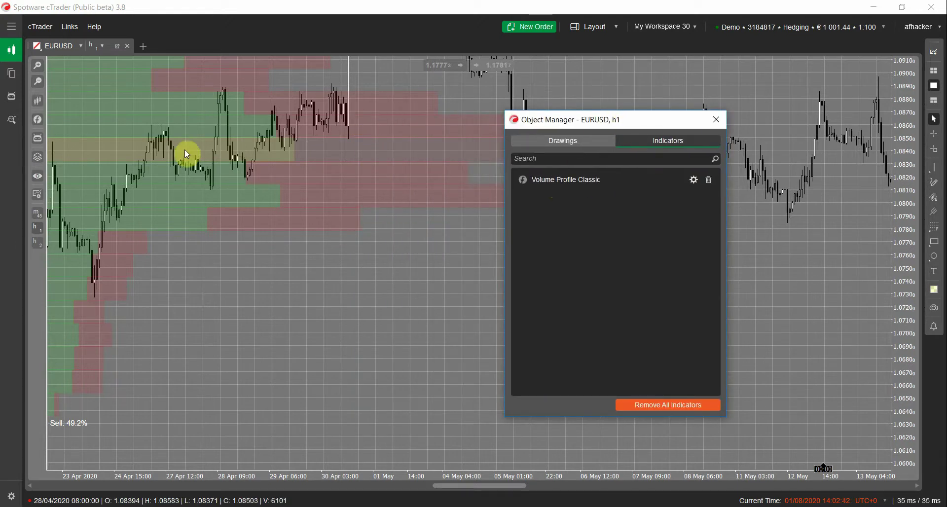
{"action": "left_click_drag", "start_coordinate": [593, 120], "coordinate": [682, 143]}
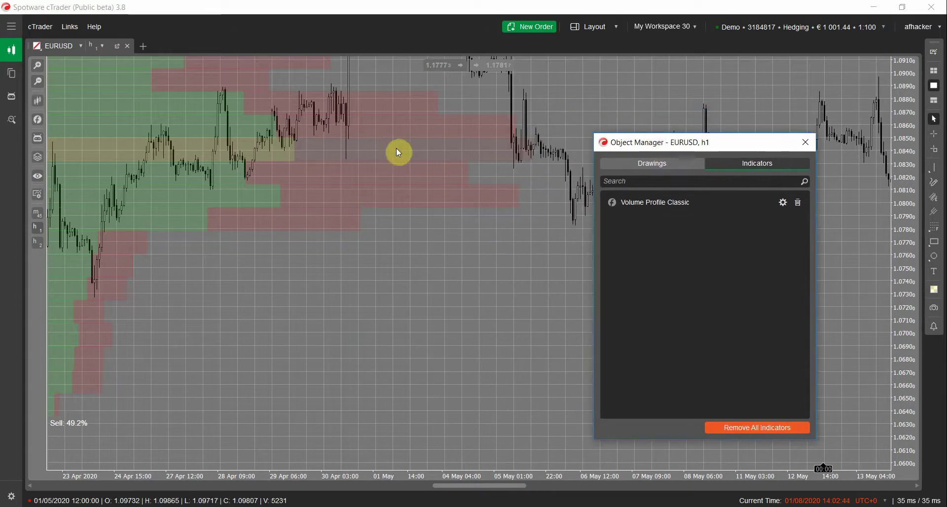
Change Volume Profile Classic's Sell POC colour to Blue and apply it
{"action": "left_click", "coordinate": [784, 203]}
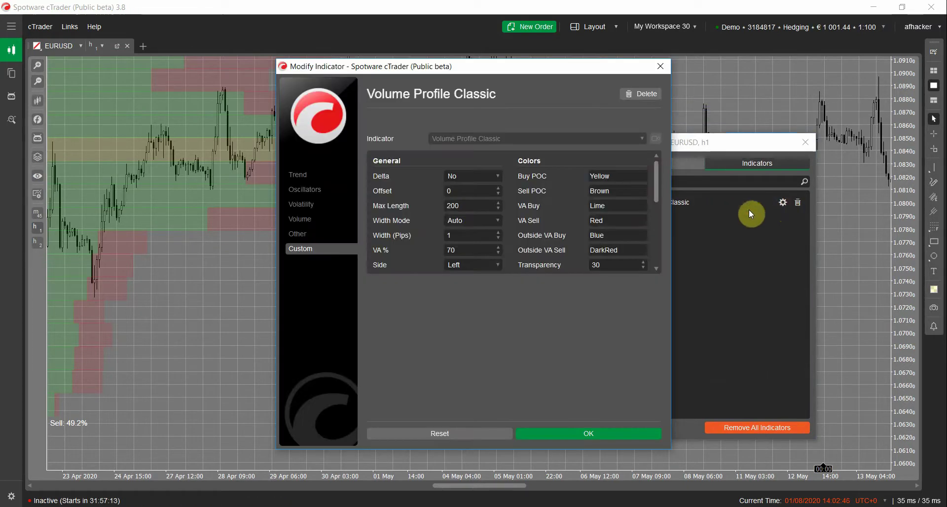
{"action": "mouse_move", "coordinate": [658, 183]}
{"action": "left_mouse_down"}
{"action": "mouse_move", "coordinate": [660, 247]}
{"action": "mouse_move", "coordinate": [662, 179]}
{"action": "left_mouse_up"}
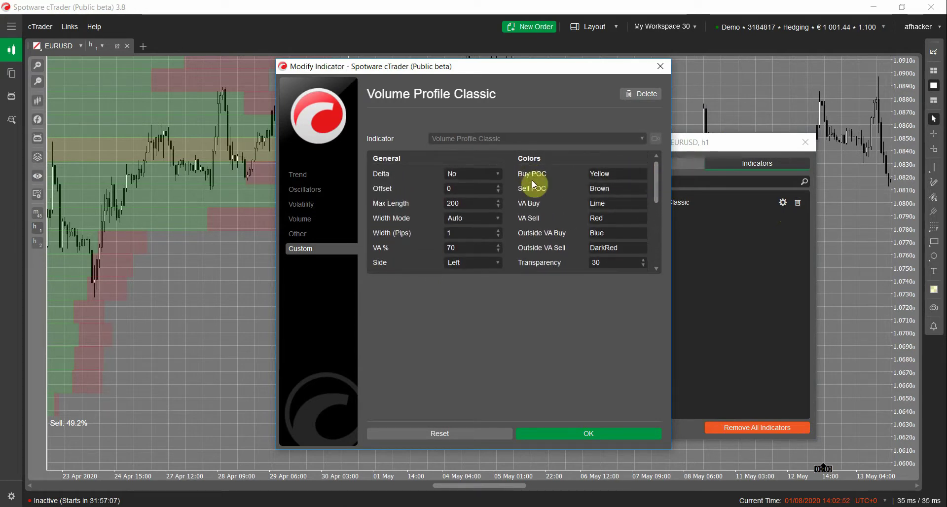
{"action": "left_click", "coordinate": [584, 195]}
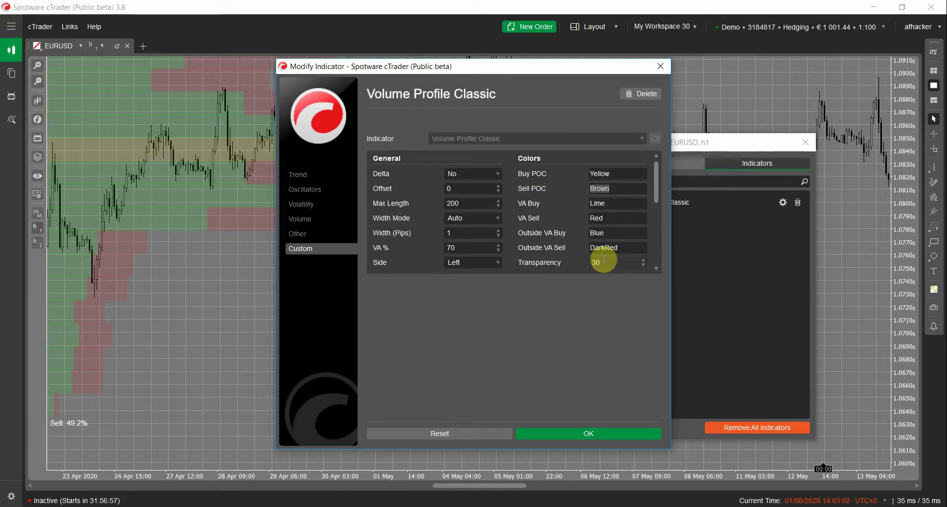
{"action": "type", "text": "Blue"}
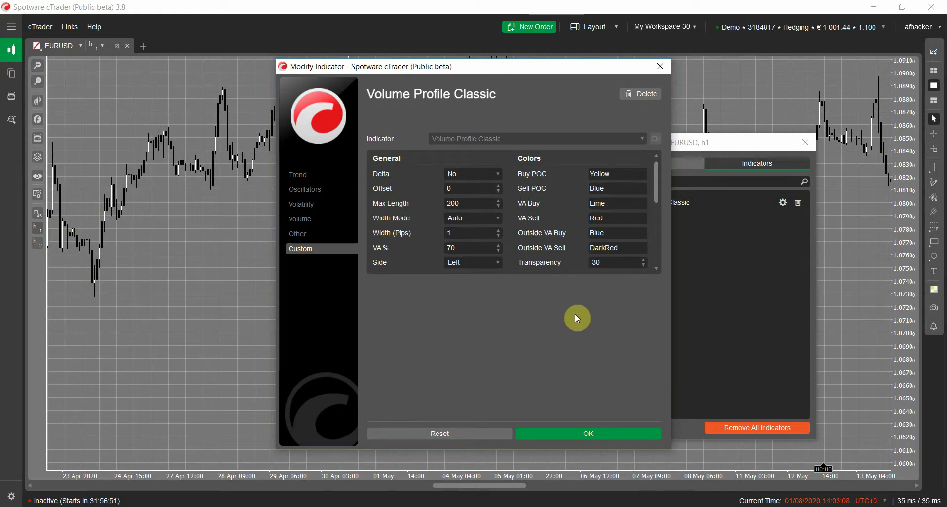
{"action": "left_click_drag", "start_coordinate": [387, 69], "coordinate": [573, 90]}
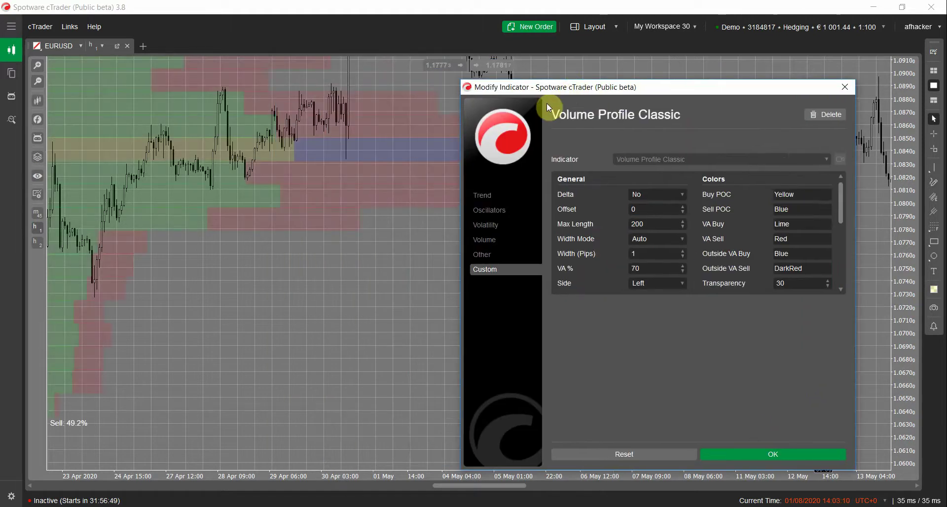
{"action": "left_click", "coordinate": [715, 455]}
{"action": "left_click", "coordinate": [803, 145]}
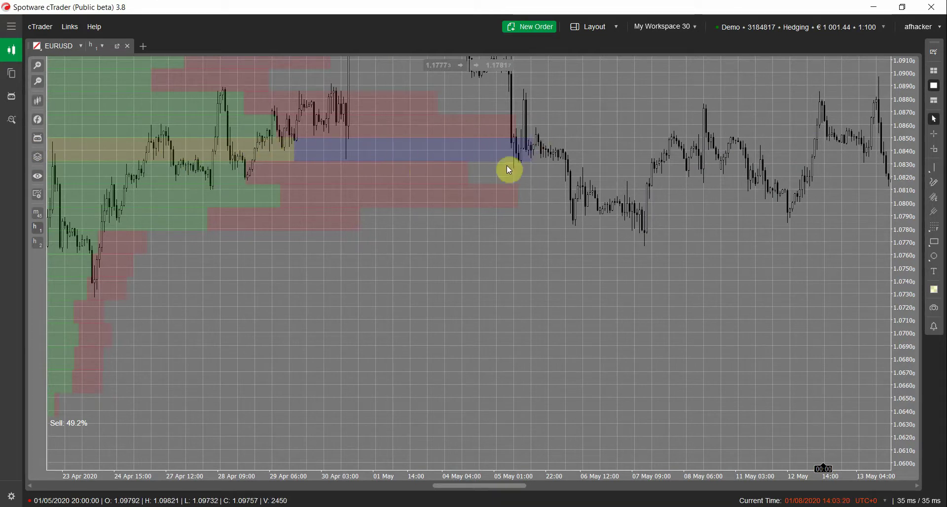
Pan to earlier dates and reopen Volume Profile Classic's settings from the indicator list
{"action": "left_click_drag", "start_coordinate": [349, 322], "coordinate": [575, 236]}
{"action": "right_click", "coordinate": [580, 403]}
{"action": "mouse_move", "coordinate": [522, 416]}
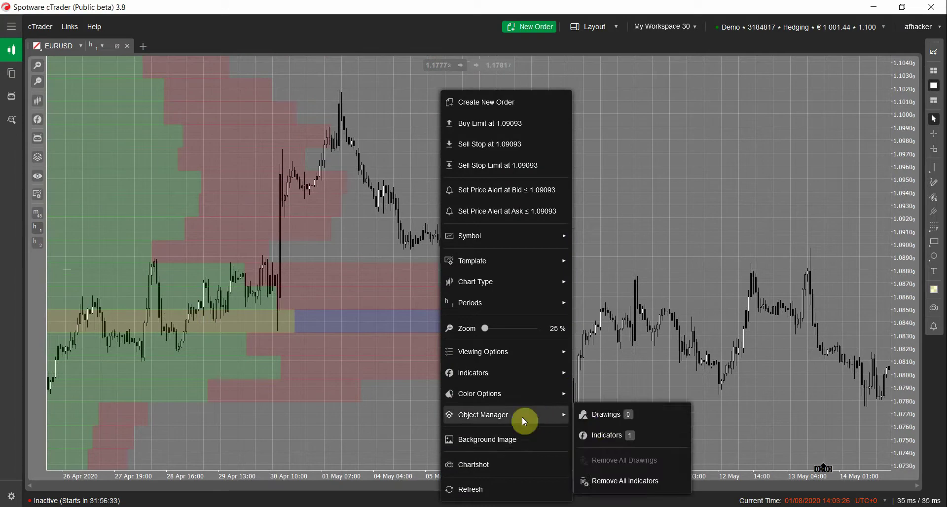
{"action": "left_click", "coordinate": [608, 438]}
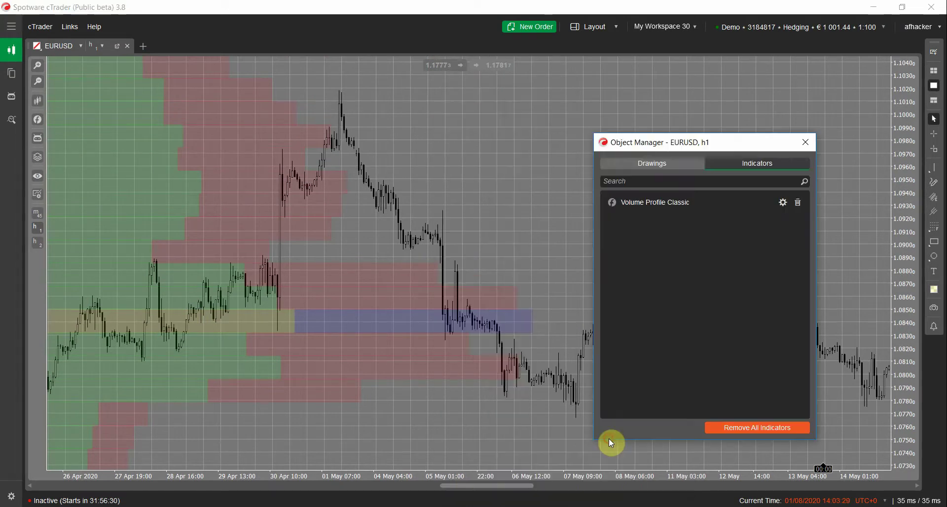
{"action": "double_click", "coordinate": [738, 202]}
{"action": "left_click", "coordinate": [496, 273]}
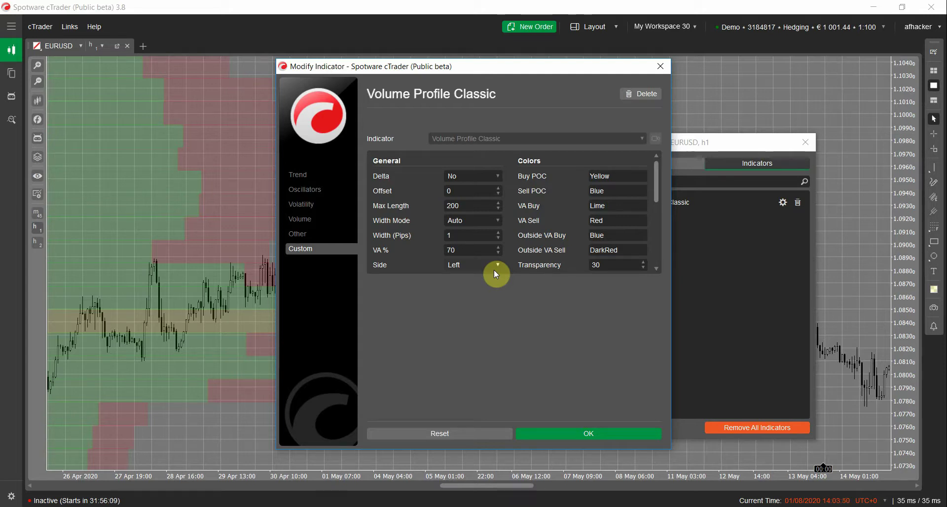
Check Width Mode, leaving it at Auto, and scroll through the remaining parameters
{"action": "left_click", "coordinate": [467, 222]}
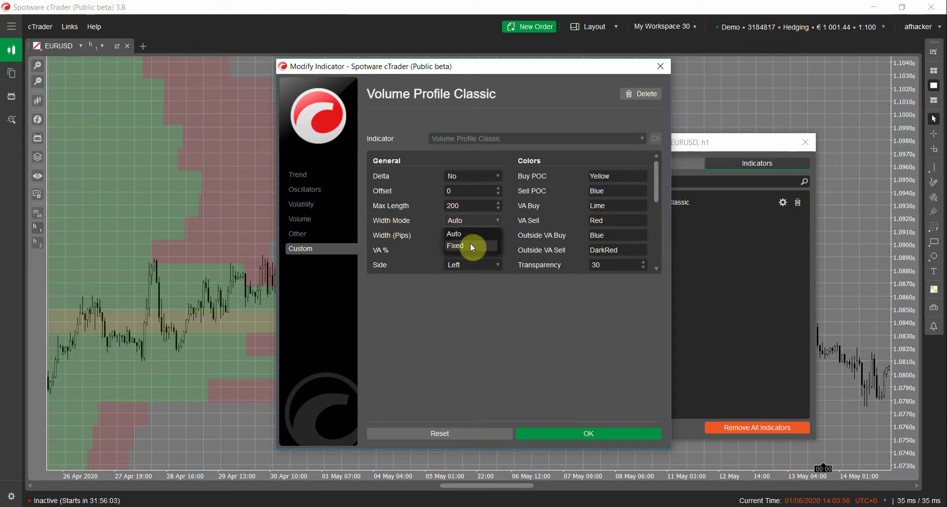
{"action": "left_click", "coordinate": [409, 241]}
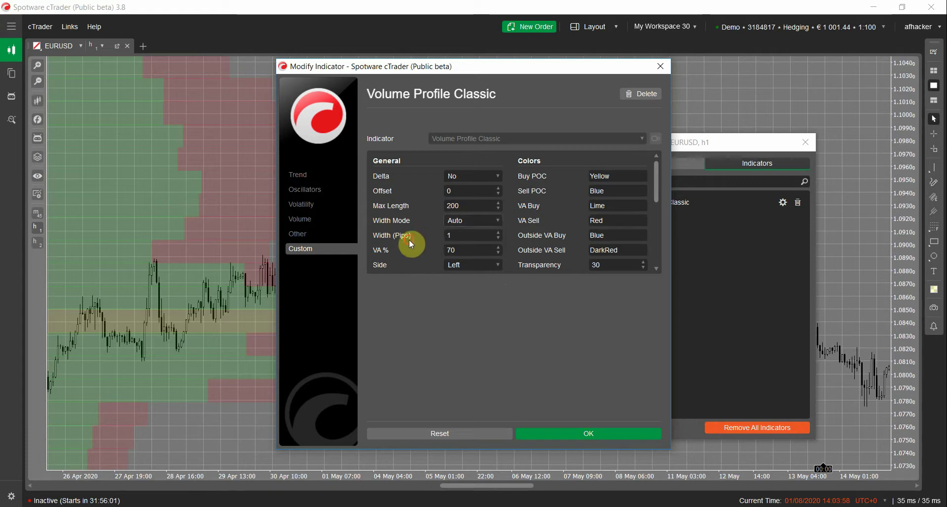
{"action": "left_click", "coordinate": [474, 236]}
{"action": "left_click", "coordinate": [466, 221]}
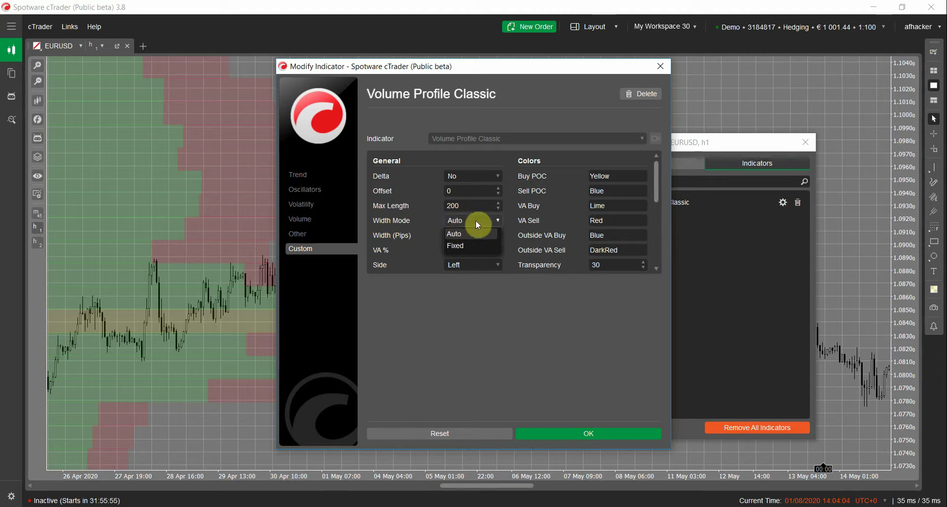
{"action": "left_click", "coordinate": [459, 316]}
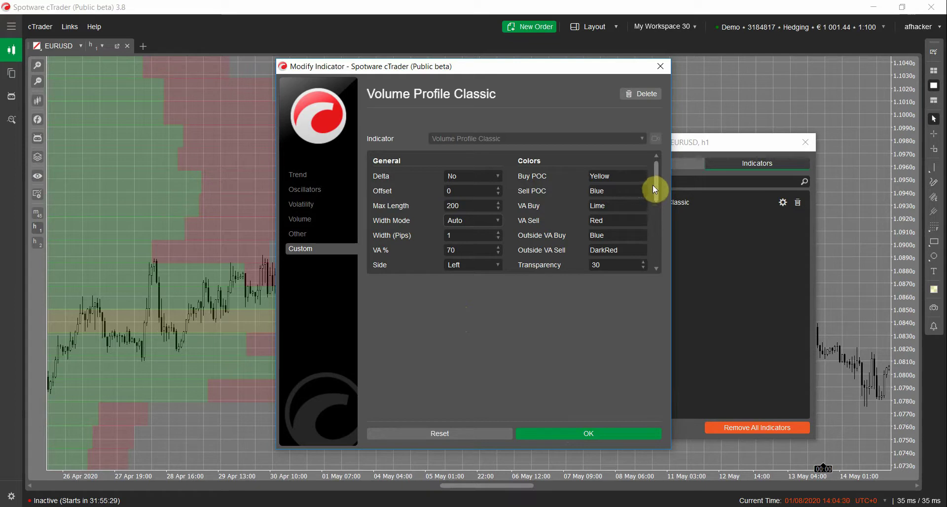
{"action": "left_click_drag", "start_coordinate": [656, 186], "coordinate": [647, 185]}
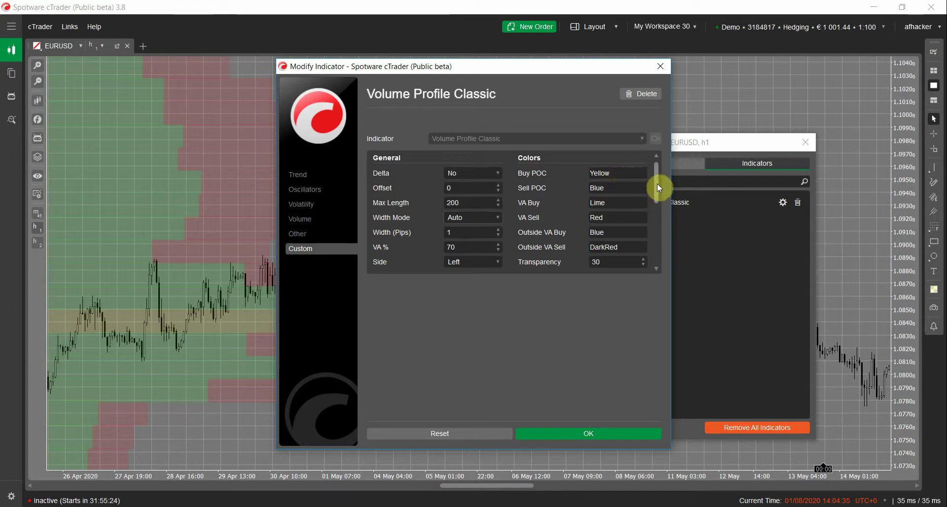
{"action": "left_click_drag", "start_coordinate": [658, 179], "coordinate": [662, 212]}
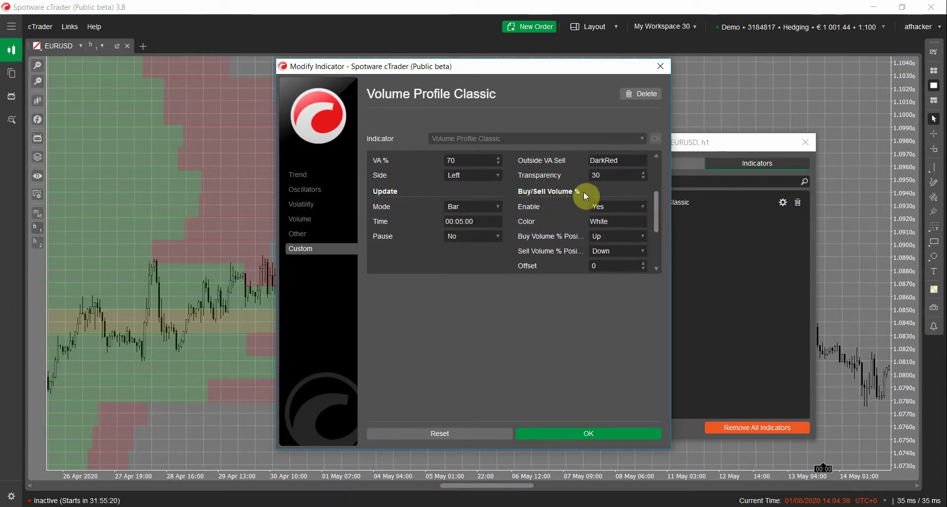
Inspect the Buy/Sell Volume % options, keeping Buy Volume % Position at Up
{"action": "scroll", "coordinate": [658, 213], "scroll_direction": "down", "scroll_amount": 1}
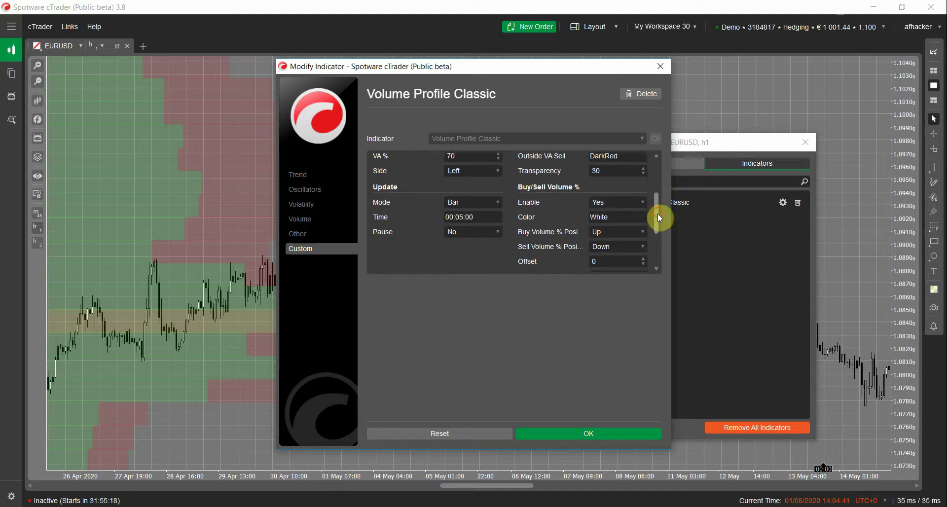
{"action": "left_click", "coordinate": [619, 211]}
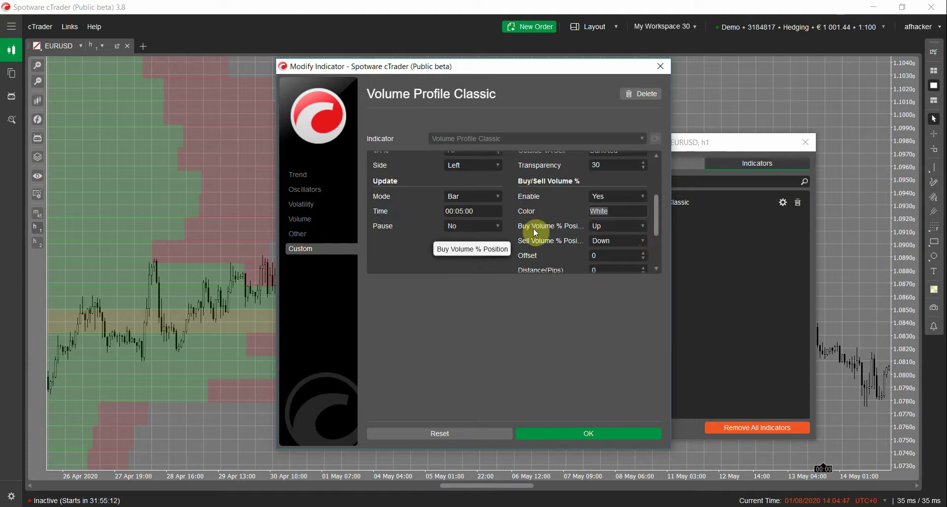
{"action": "left_click", "coordinate": [609, 226]}
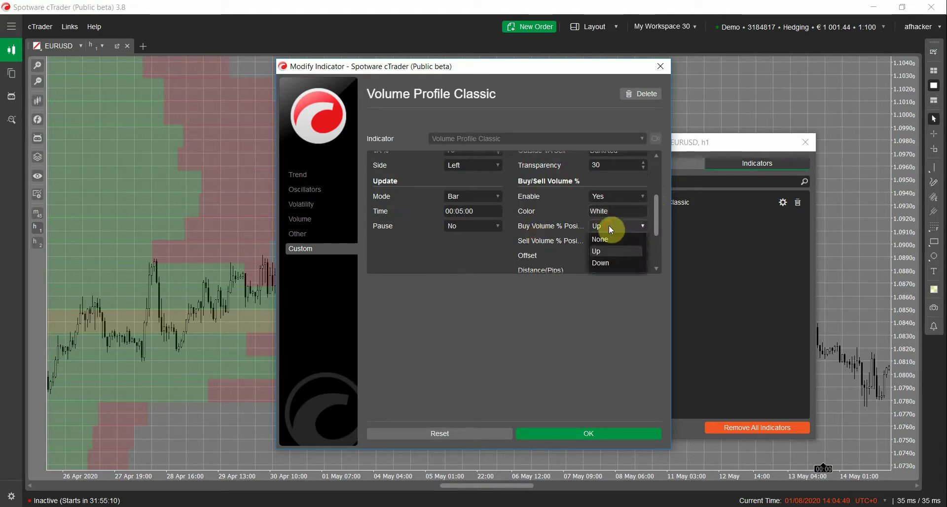
{"action": "left_click", "coordinate": [612, 251]}
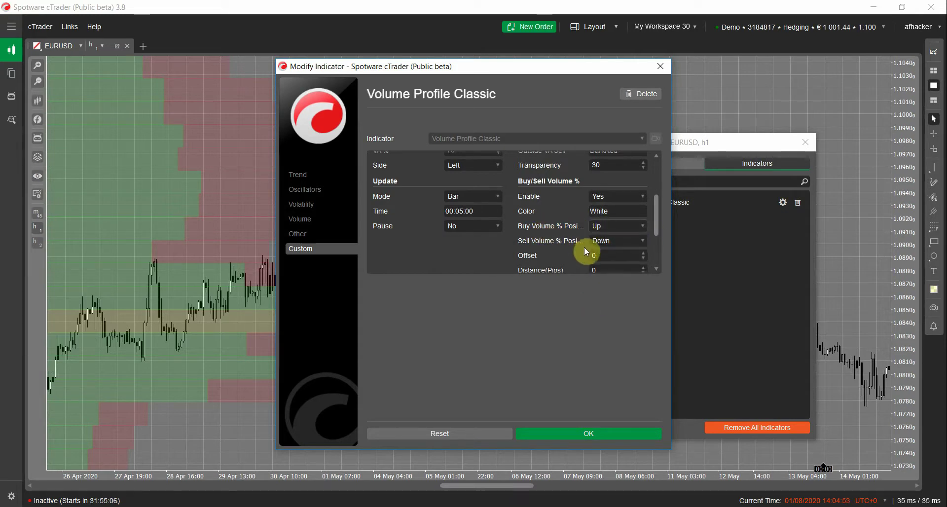
Scroll back to the top of the parameters and confirm the dialog without changes
{"action": "scroll", "coordinate": [658, 220], "scroll_direction": "down", "scroll_amount": 2}
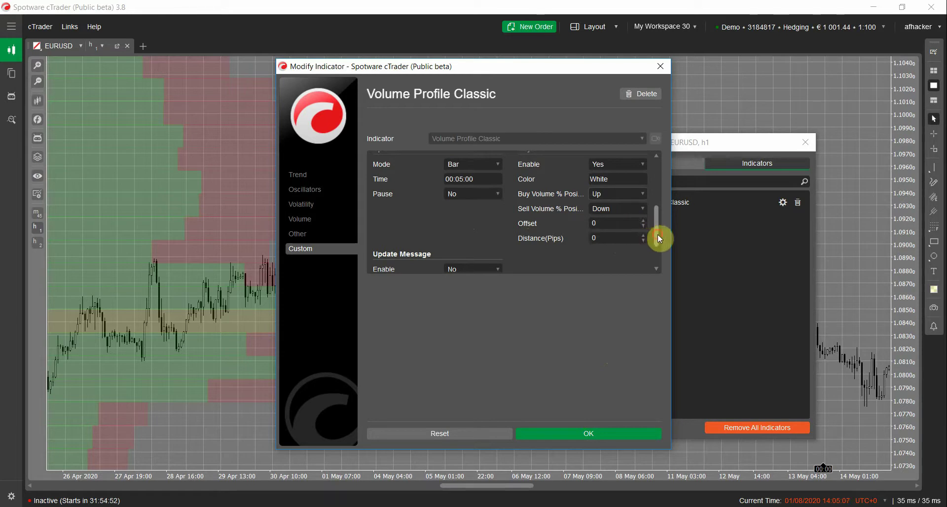
{"action": "scroll", "coordinate": [658, 235], "scroll_direction": "up", "scroll_amount": 1}
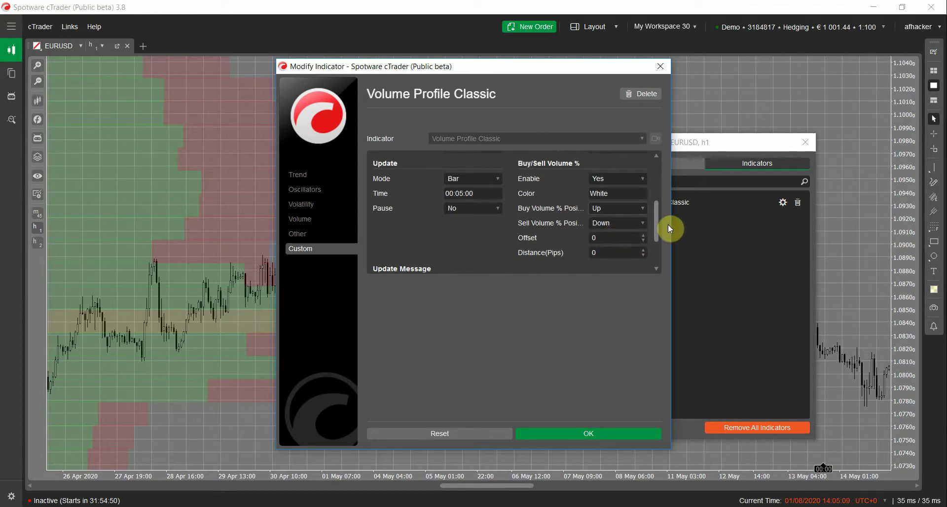
{"action": "left_click_drag", "start_coordinate": [657, 223], "coordinate": [656, 154]}
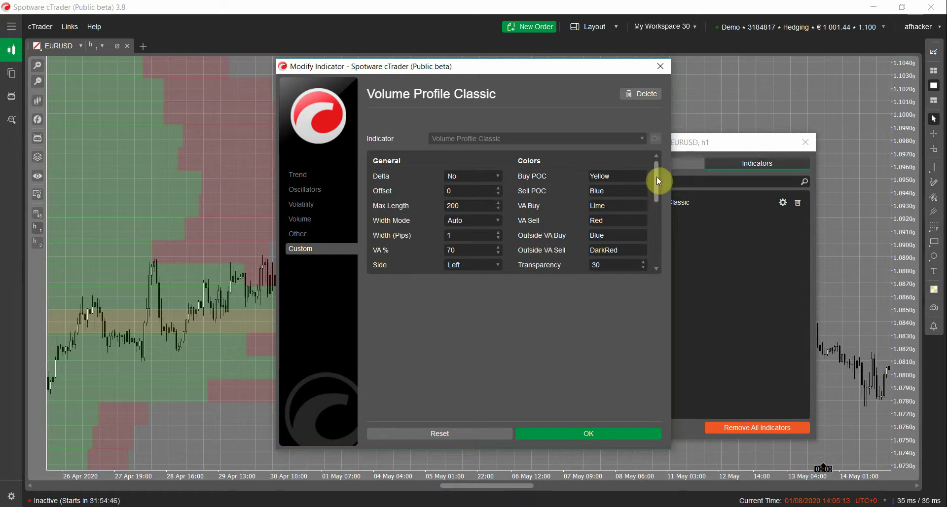
{"action": "left_click_drag", "start_coordinate": [657, 180], "coordinate": [657, 193]}
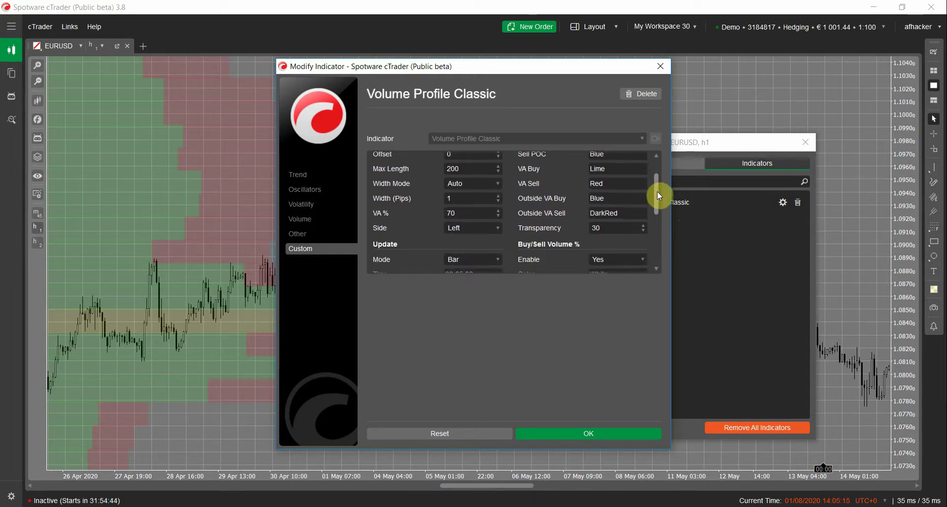
{"action": "left_click_drag", "start_coordinate": [657, 191], "coordinate": [662, 173]}
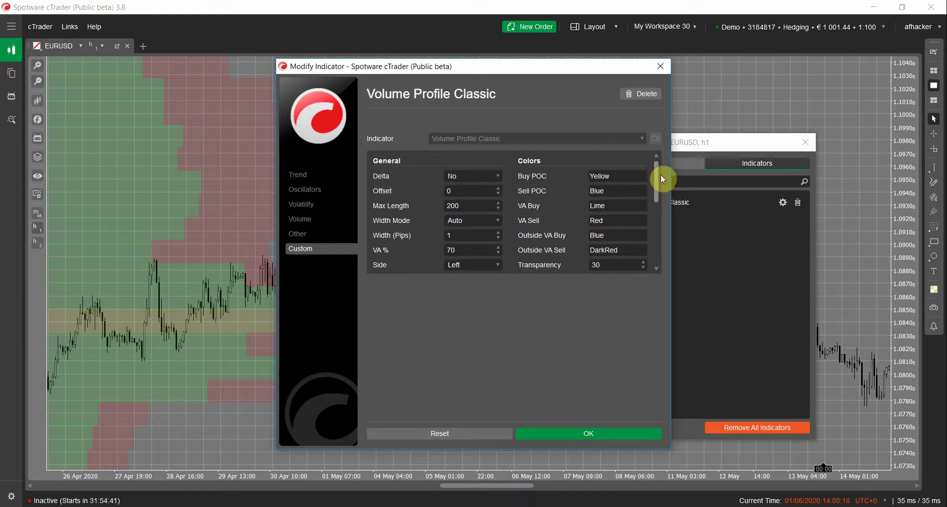
{"action": "left_click", "coordinate": [606, 439]}
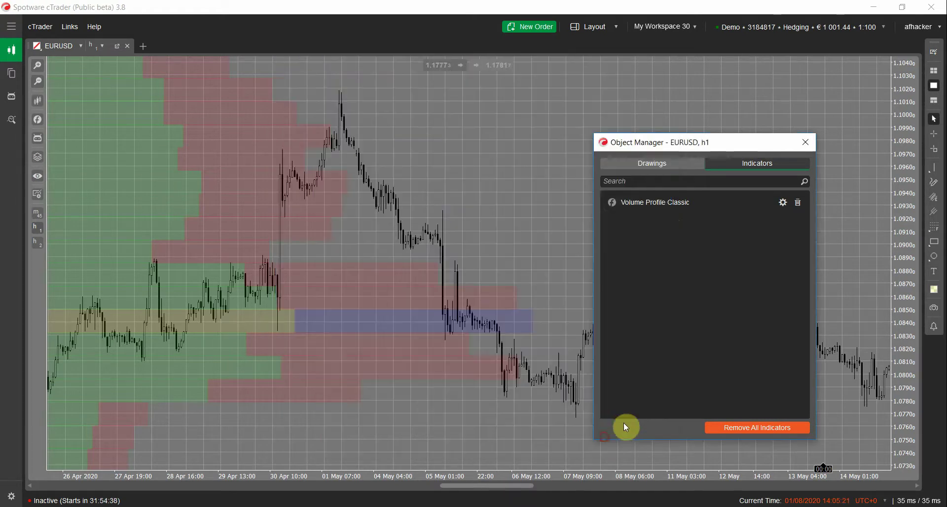
Delete Volume Profile Classic in the Object Manager and pick Volume Profile Fixed from the indicator search
{"action": "left_click", "coordinate": [800, 203]}
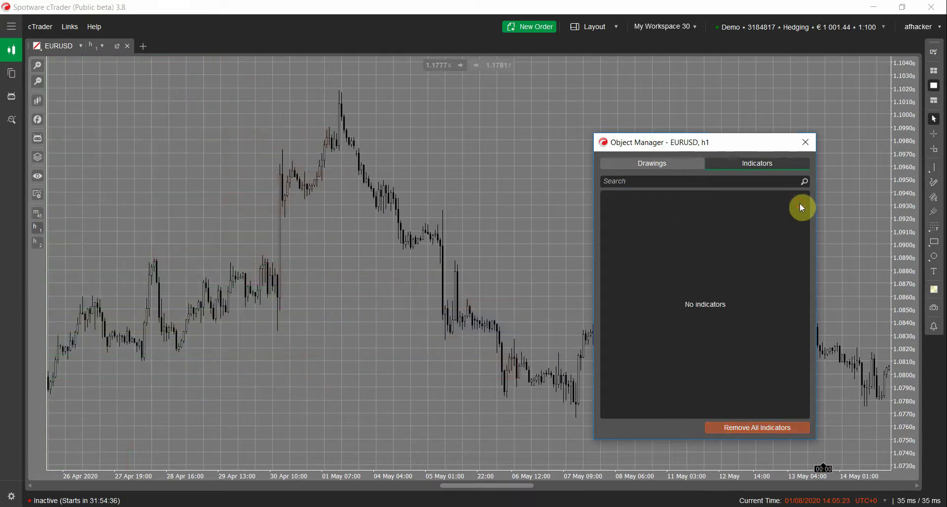
{"action": "left_click", "coordinate": [805, 142]}
{"action": "left_click", "coordinate": [37, 120]}
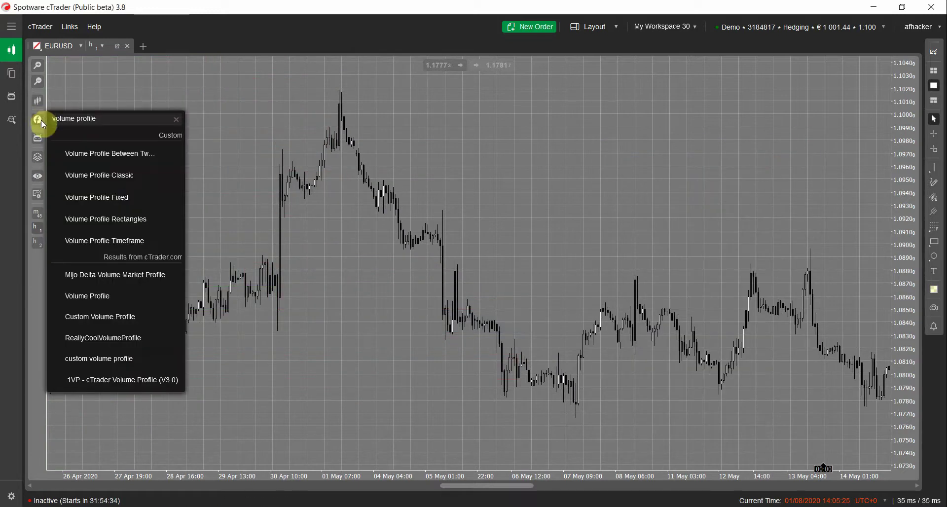
{"action": "left_click", "coordinate": [144, 199]}
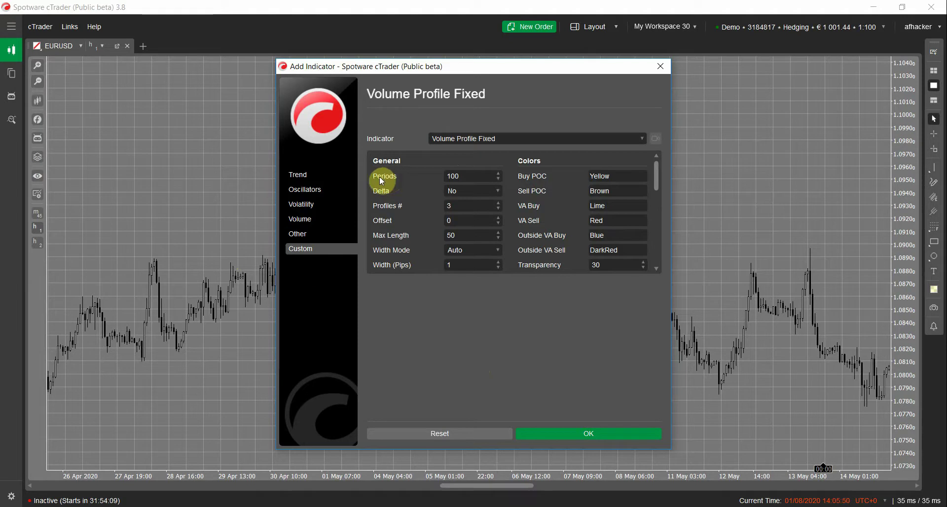
Add Volume Profile Fixed to the EURUSD h1 chart and pan to its Buy/Sell % profiles
{"action": "left_click", "coordinate": [465, 180]}
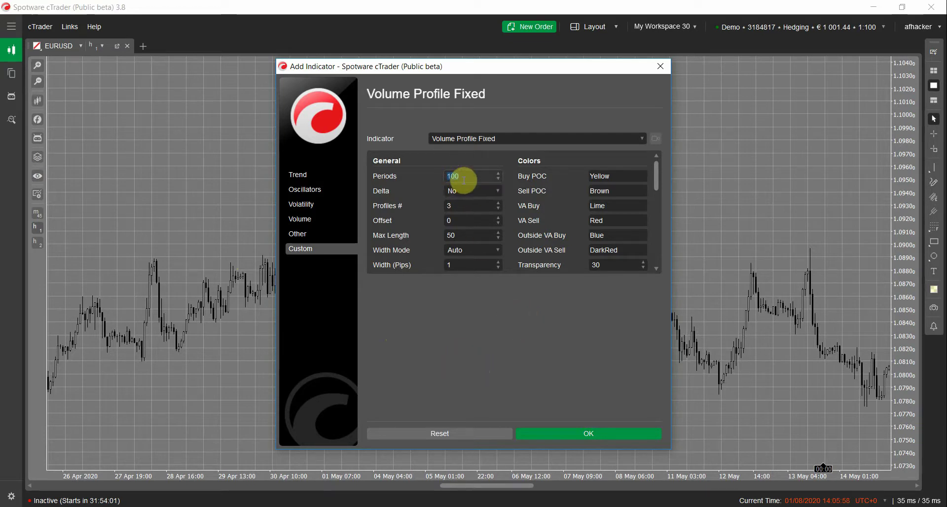
{"action": "left_click", "coordinate": [572, 433]}
{"action": "left_click_drag", "start_coordinate": [772, 476], "coordinate": [920, 467]}
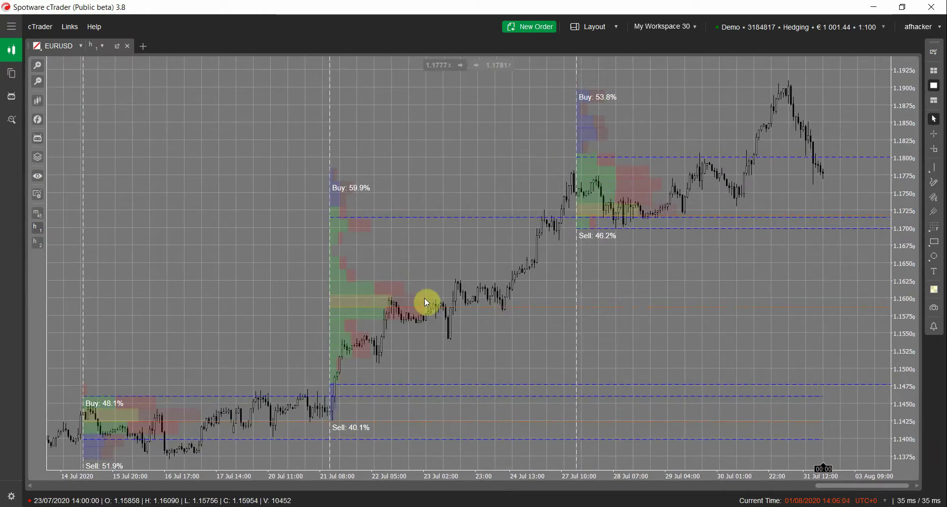
{"action": "left_click_drag", "start_coordinate": [444, 258], "coordinate": [395, 300]}
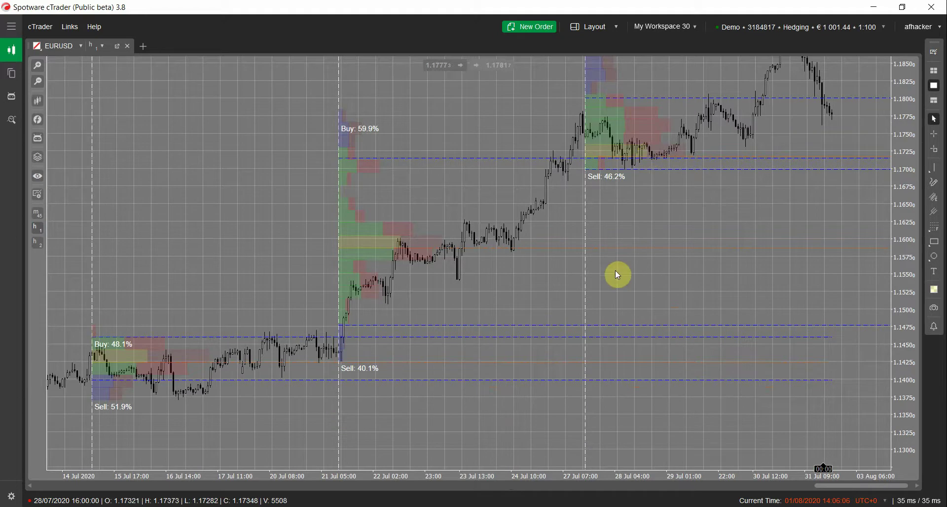
Open Volume Profile Fixed's settings from the Object Manager and move the dialog right of the chart
{"action": "right_click", "coordinate": [489, 189]}
{"action": "mouse_move", "coordinate": [418, 417]}
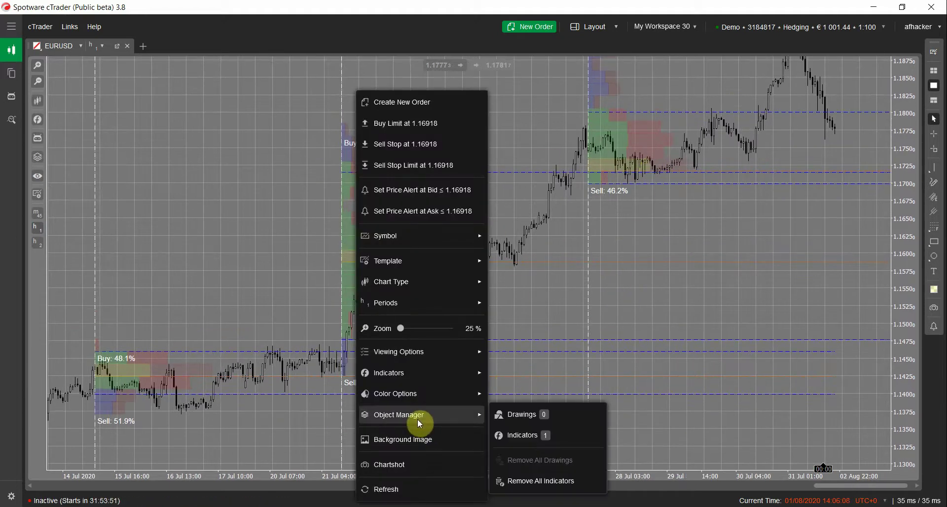
{"action": "left_click", "coordinate": [523, 435]}
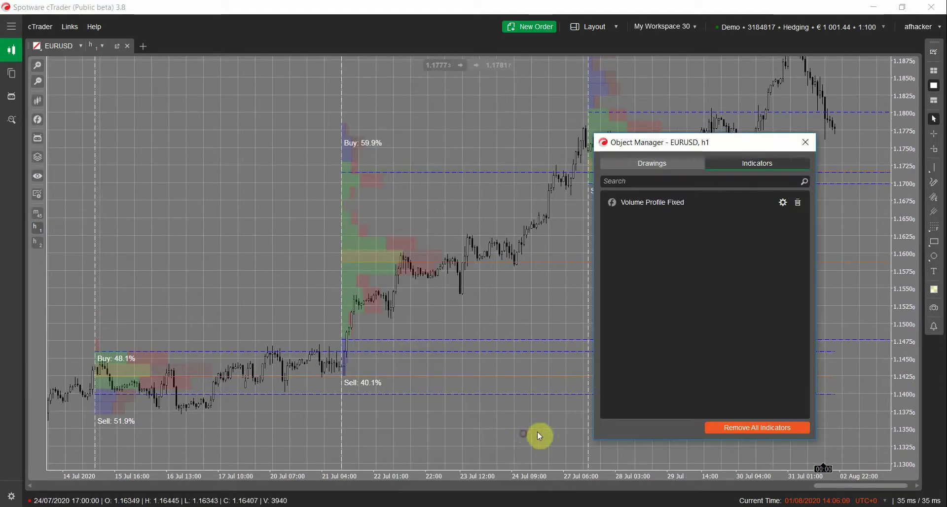
{"action": "left_click", "coordinate": [784, 202]}
{"action": "left_click", "coordinate": [451, 206]}
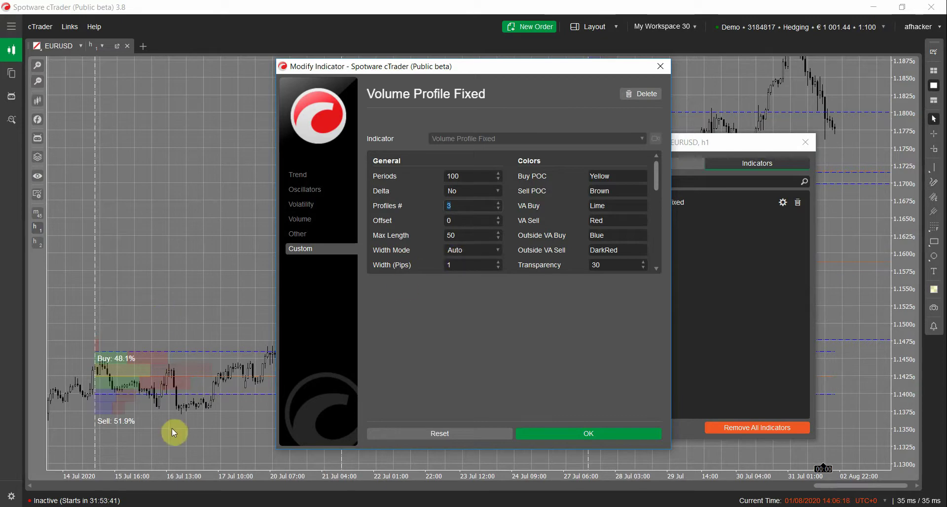
{"action": "left_click_drag", "start_coordinate": [657, 185], "coordinate": [657, 184]}
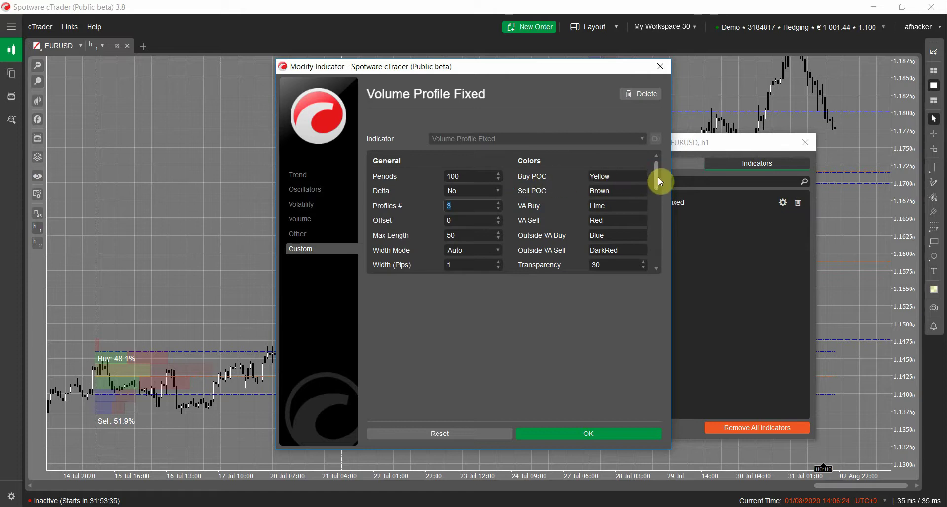
{"action": "left_click_drag", "start_coordinate": [660, 180], "coordinate": [654, 221]}
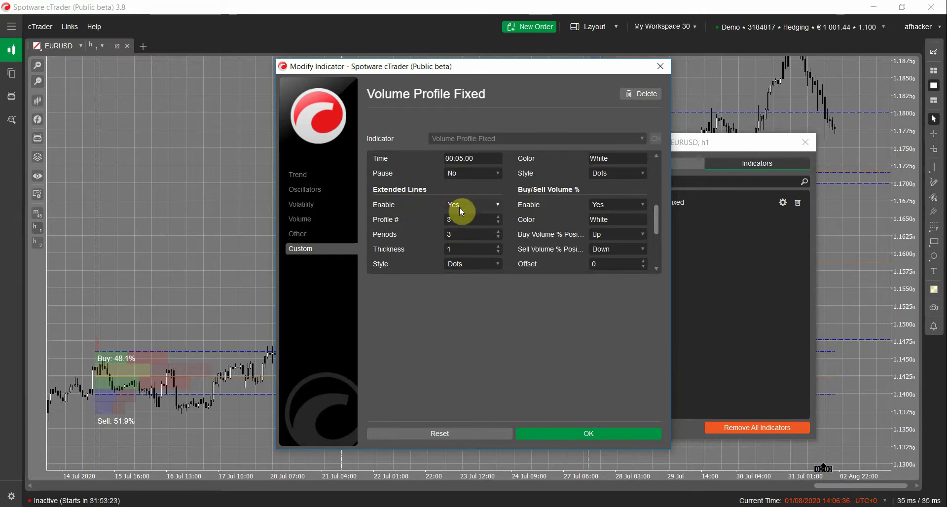
{"action": "left_click_drag", "start_coordinate": [468, 73], "coordinate": [714, 101]}
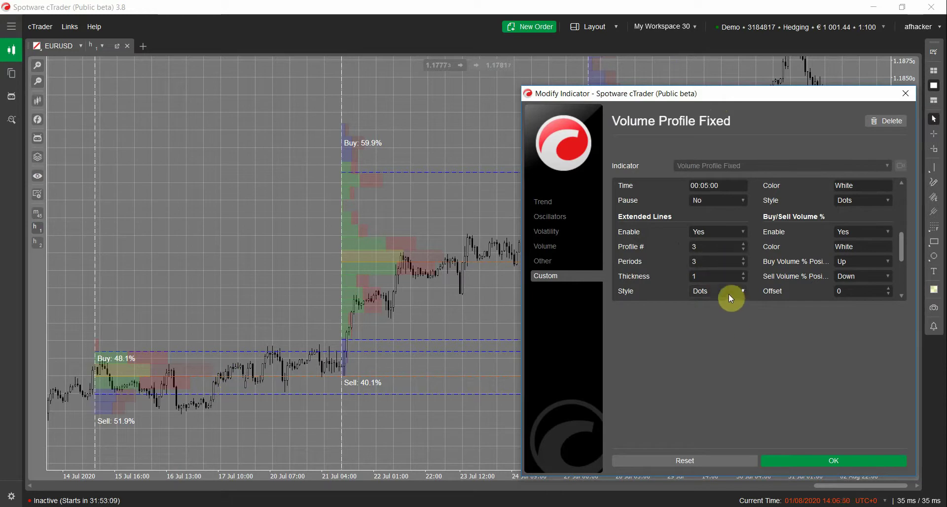
{"action": "left_click_drag", "start_coordinate": [903, 250], "coordinate": [907, 265]}
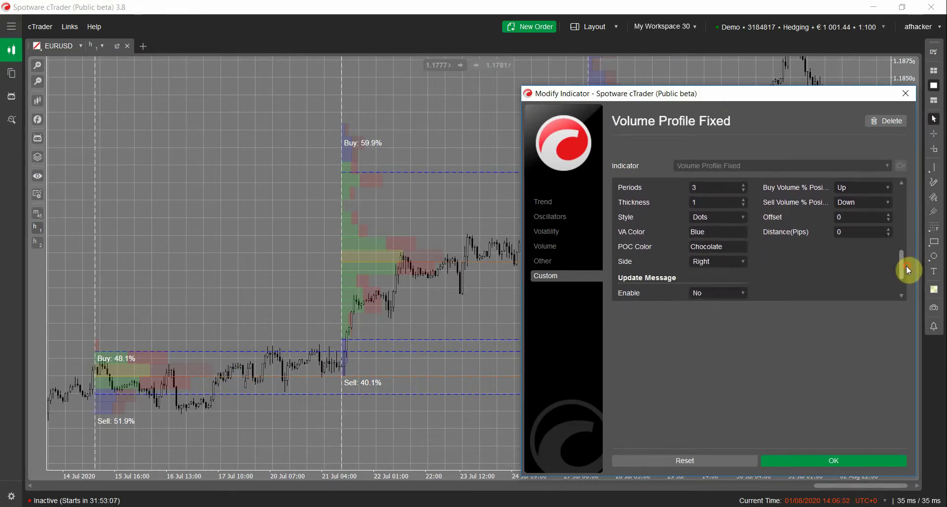
{"action": "left_click", "coordinate": [712, 267]}
{"action": "left_click", "coordinate": [711, 287]}
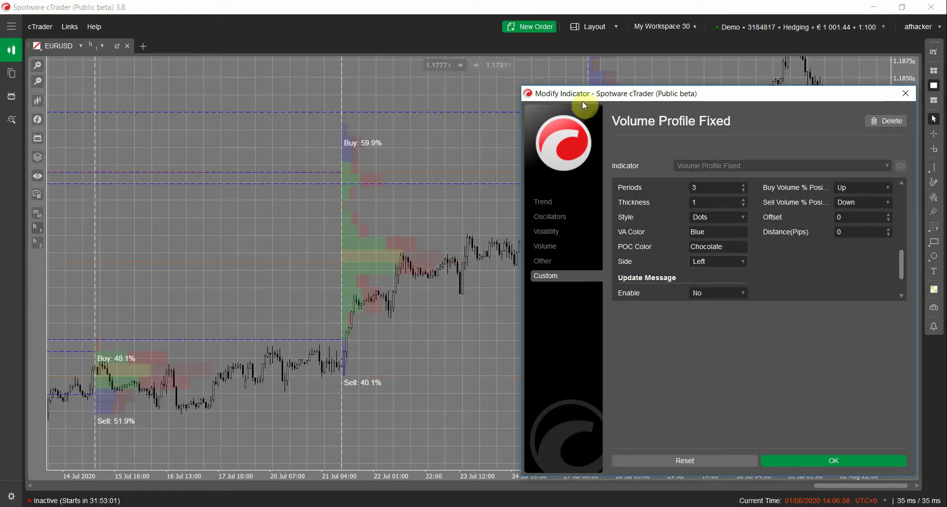
{"action": "left_click", "coordinate": [729, 267]}
{"action": "left_click", "coordinate": [724, 273]}
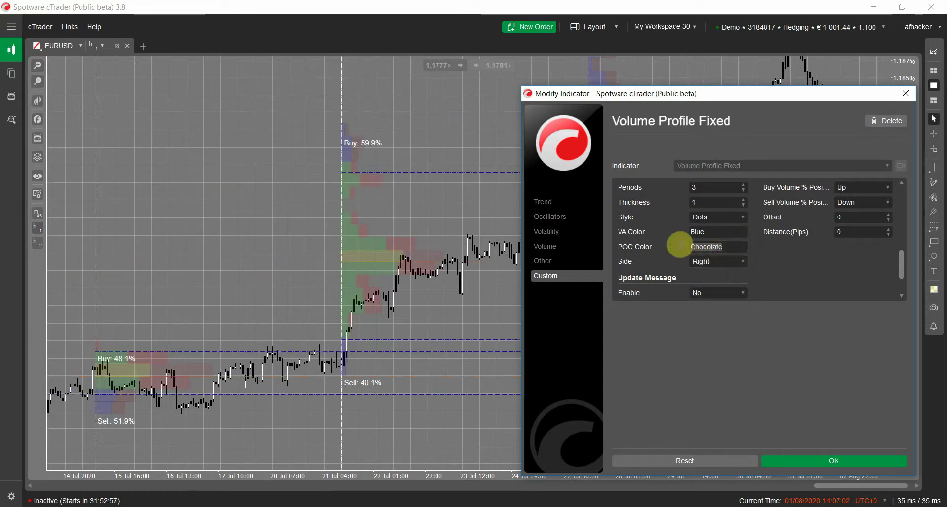
{"action": "left_click", "coordinate": [696, 231]}
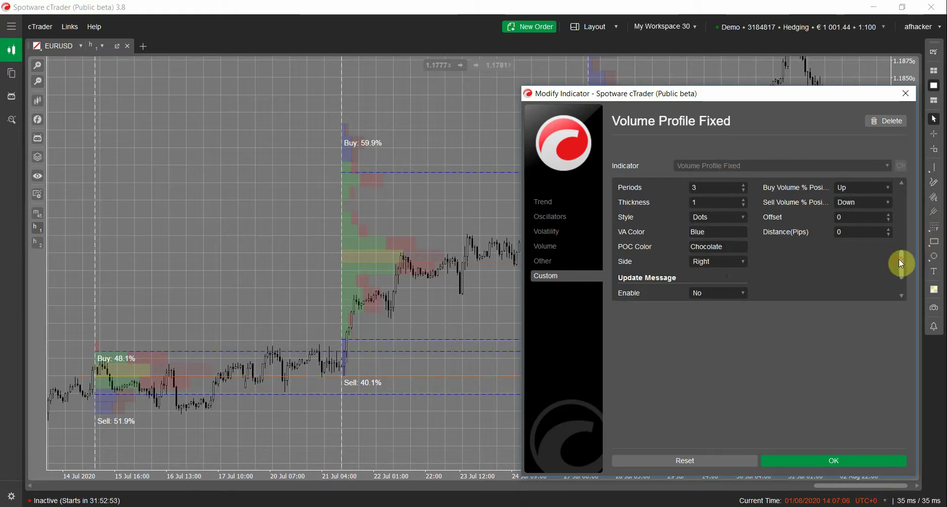
{"action": "scroll", "coordinate": [901, 258], "scroll_direction": "up", "scroll_amount": 2}
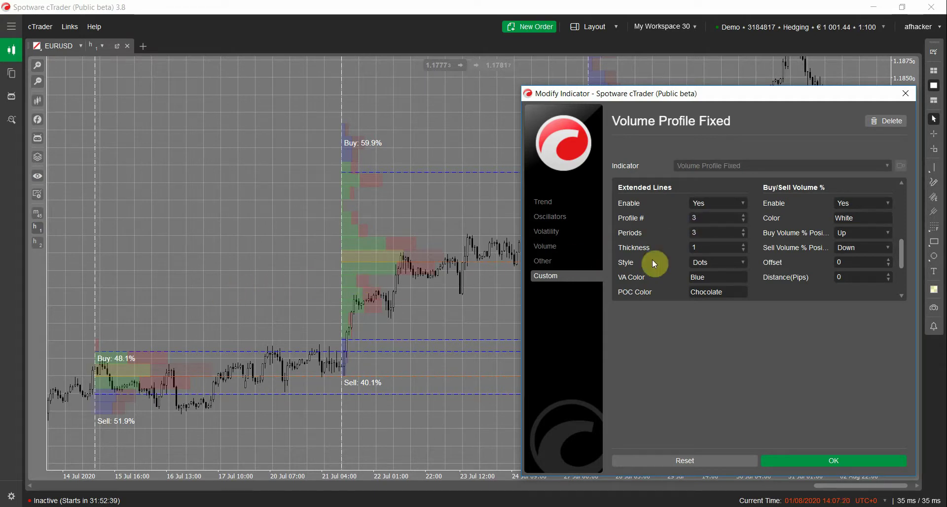
{"action": "double_click", "coordinate": [697, 217]}
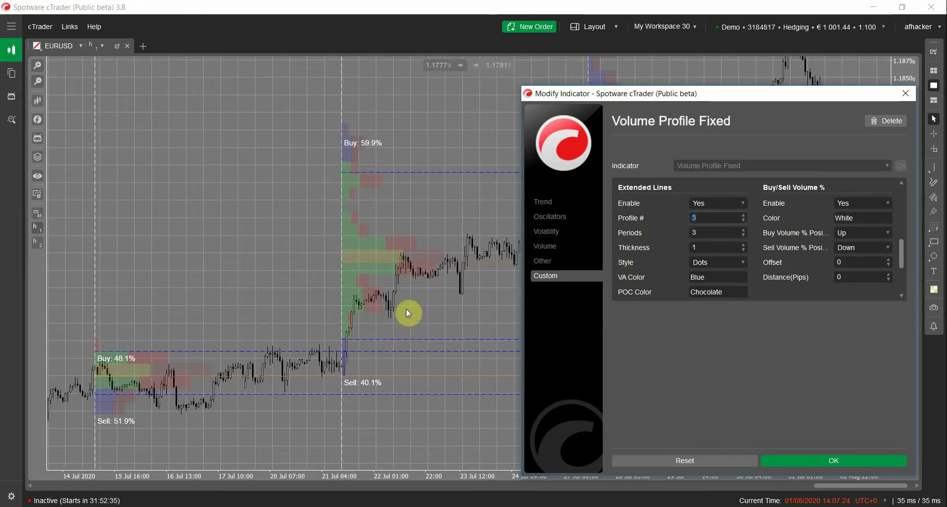
{"action": "left_click_drag", "start_coordinate": [903, 262], "coordinate": [902, 200]}
Set Volume Profile Fixed to 10 profiles with extended lines on 5 profiles, and apply it
{"action": "left_click", "coordinate": [744, 230]}
{"action": "left_click", "coordinate": [744, 231]}
{"action": "left_click", "coordinate": [744, 231]}
{"action": "left_click", "coordinate": [744, 231]}
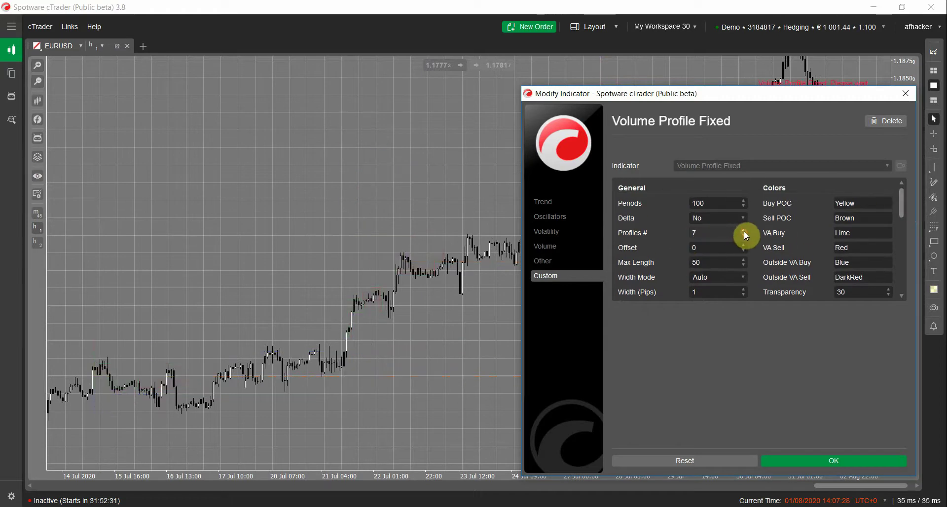
{"action": "left_click", "coordinate": [745, 231]}
{"action": "left_click", "coordinate": [744, 231]}
{"action": "left_click", "coordinate": [744, 231]}
{"action": "left_click_drag", "start_coordinate": [905, 211], "coordinate": [911, 237]}
{"action": "left_click_drag", "start_coordinate": [744, 98], "coordinate": [735, 255]}
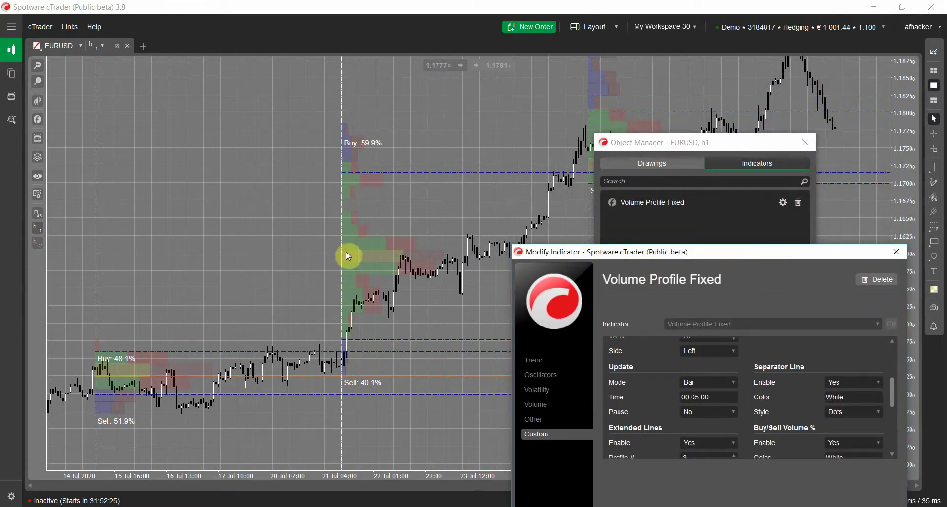
{"action": "left_click_drag", "start_coordinate": [680, 259], "coordinate": [665, 114]}
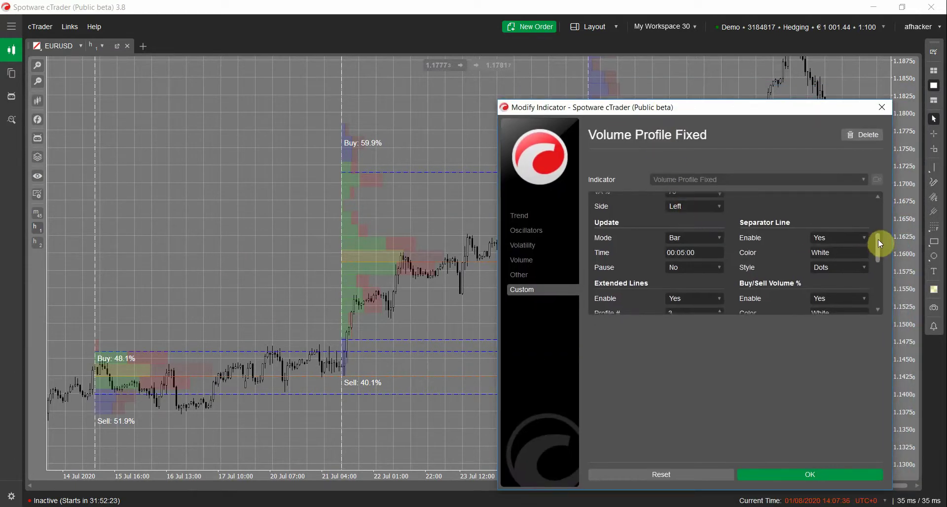
{"action": "left_click_drag", "start_coordinate": [878, 239], "coordinate": [883, 262]}
{"action": "left_click", "coordinate": [721, 231]}
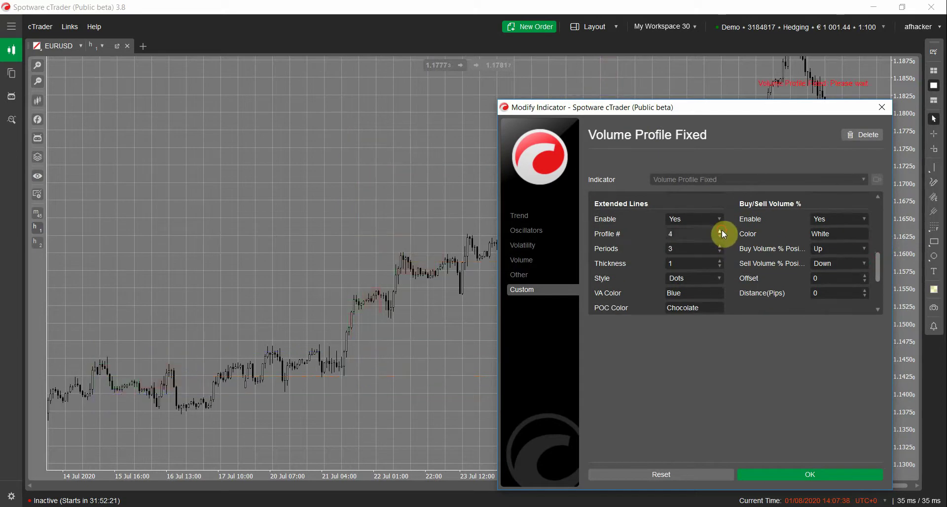
{"action": "left_click", "coordinate": [721, 231]}
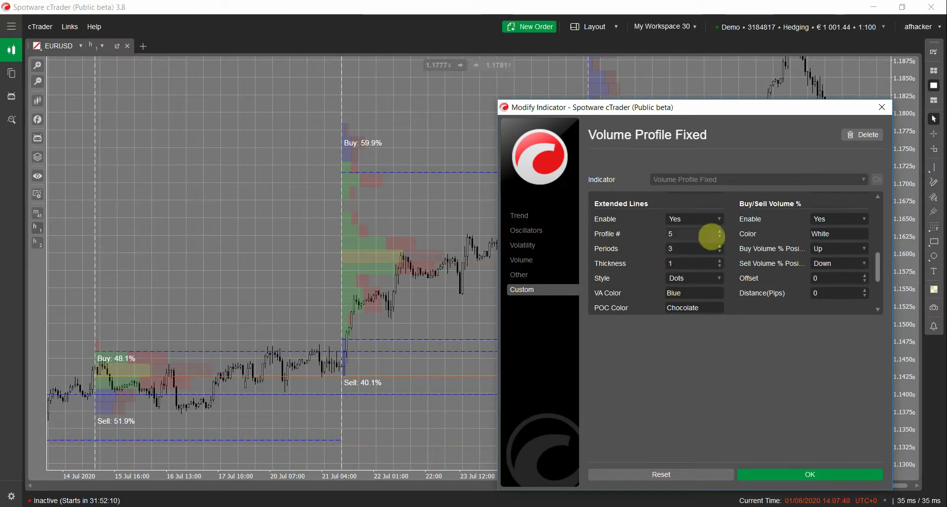
{"action": "left_click", "coordinate": [691, 249]}
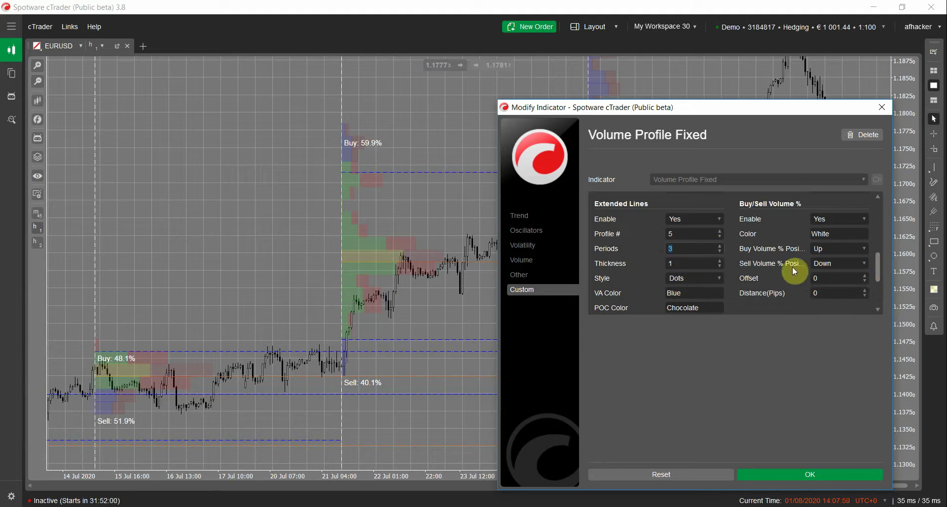
{"action": "left_click_drag", "start_coordinate": [877, 269], "coordinate": [882, 207]}
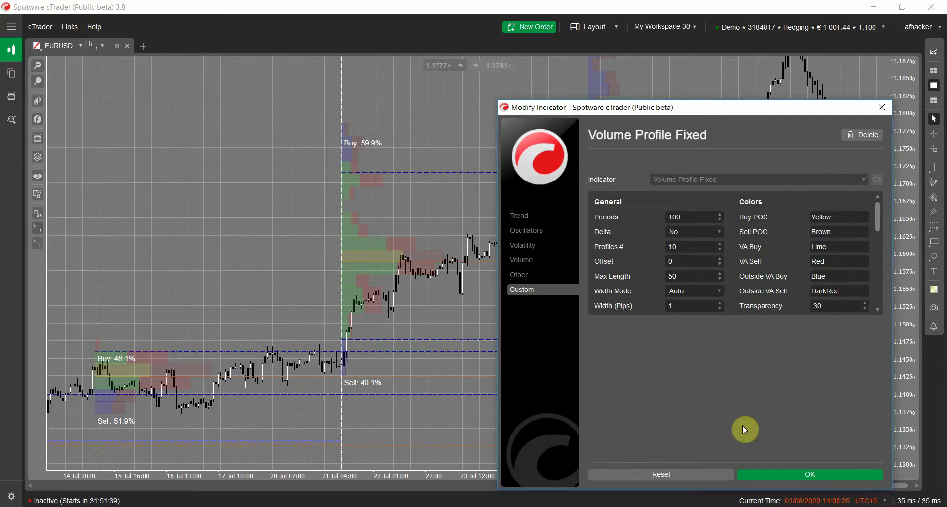
{"action": "left_click", "coordinate": [797, 472]}
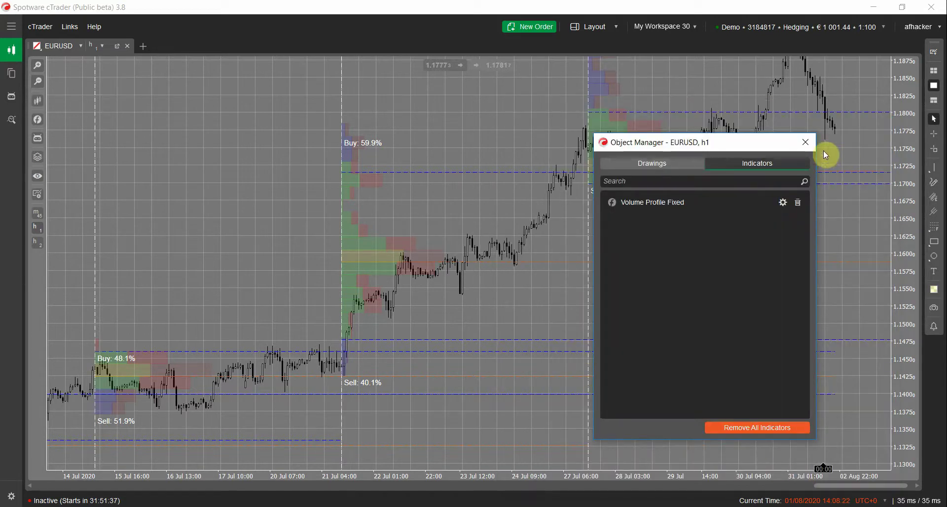
Remove all indicators from the EURUSD chart via Object Manager
{"action": "left_click", "coordinate": [823, 155]}
{"action": "right_click", "coordinate": [256, 132]}
{"action": "mouse_move", "coordinate": [161, 414]}
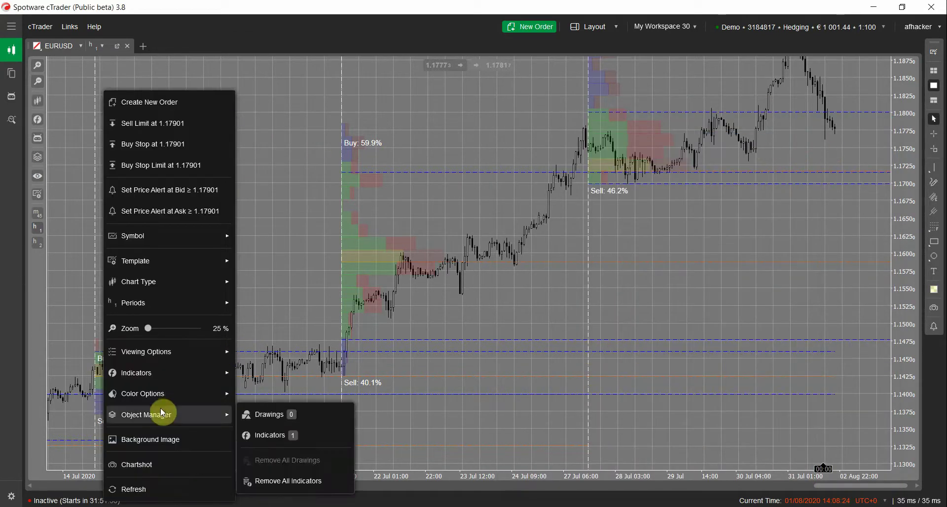
{"action": "left_click", "coordinate": [296, 481]}
{"action": "left_click", "coordinate": [339, 482]}
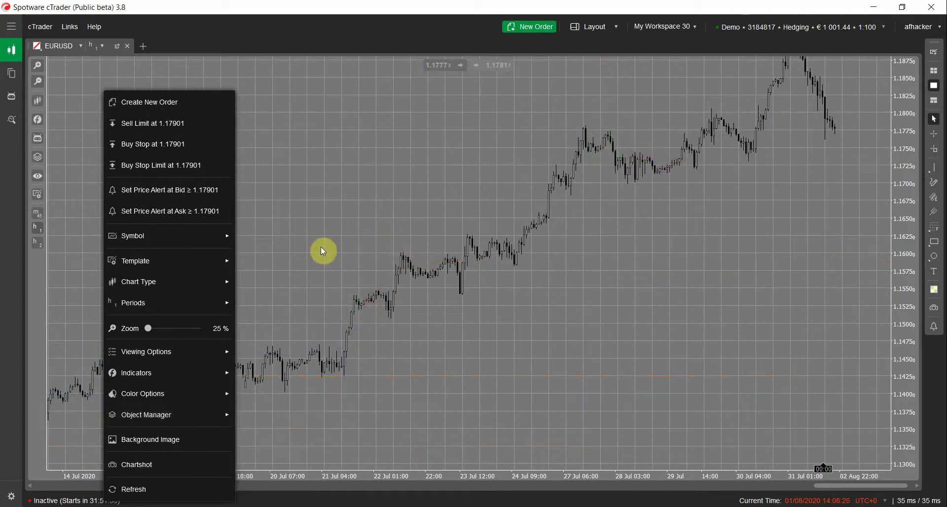
{"action": "left_click", "coordinate": [326, 246]}
Search indicators for 'volume profile' and pick Volume Profile Timeframe with its D1 defaults
{"action": "left_click", "coordinate": [39, 138]}
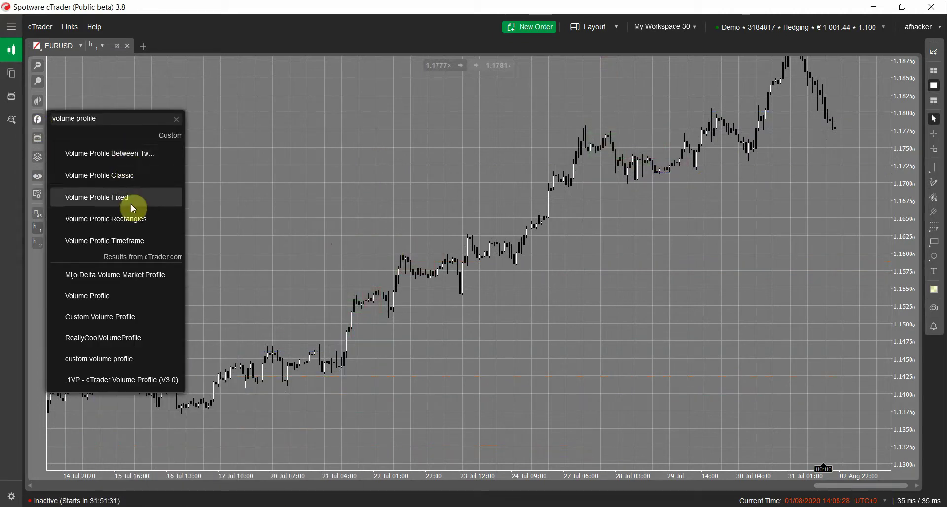
{"action": "left_click", "coordinate": [138, 242]}
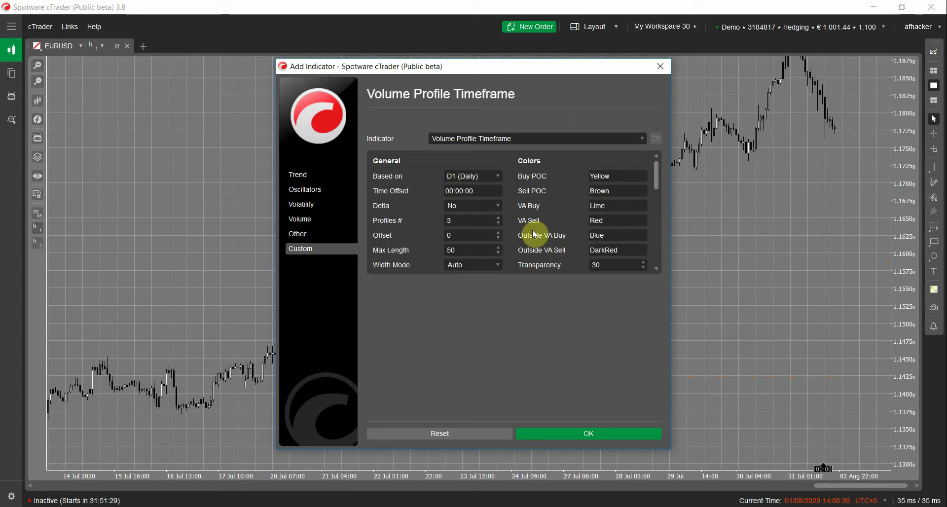
{"action": "left_click_drag", "start_coordinate": [659, 178], "coordinate": [659, 220]}
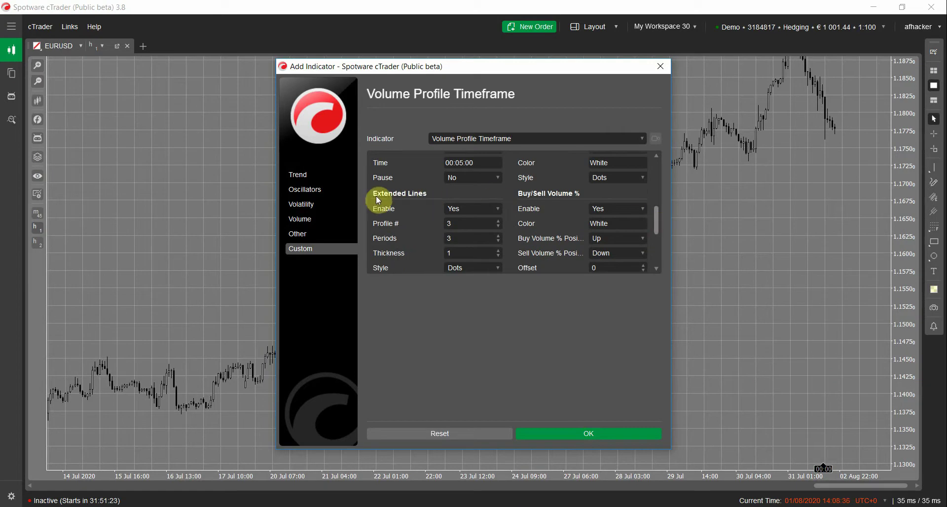
{"action": "left_click_drag", "start_coordinate": [657, 214], "coordinate": [661, 158]}
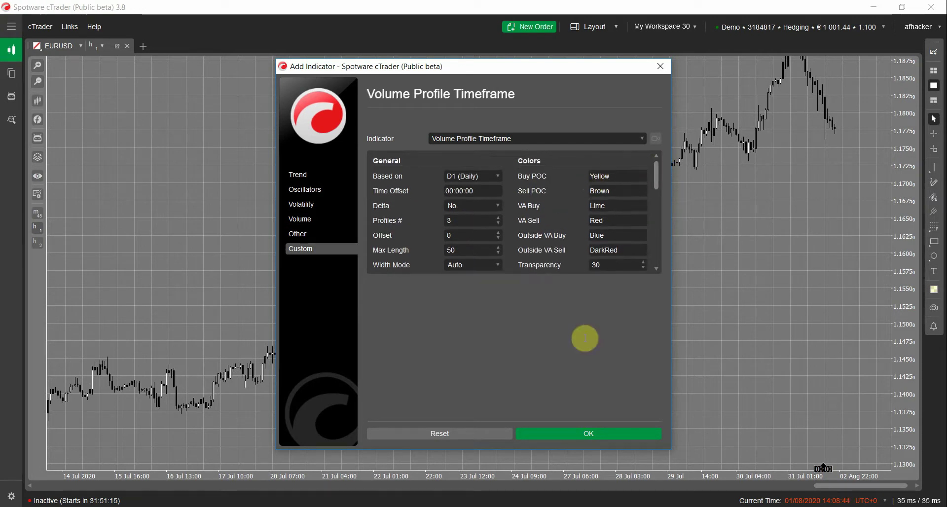
Add Volume Profile Timeframe to the chart, then lower its Max Length to 15
{"action": "left_click", "coordinate": [560, 438]}
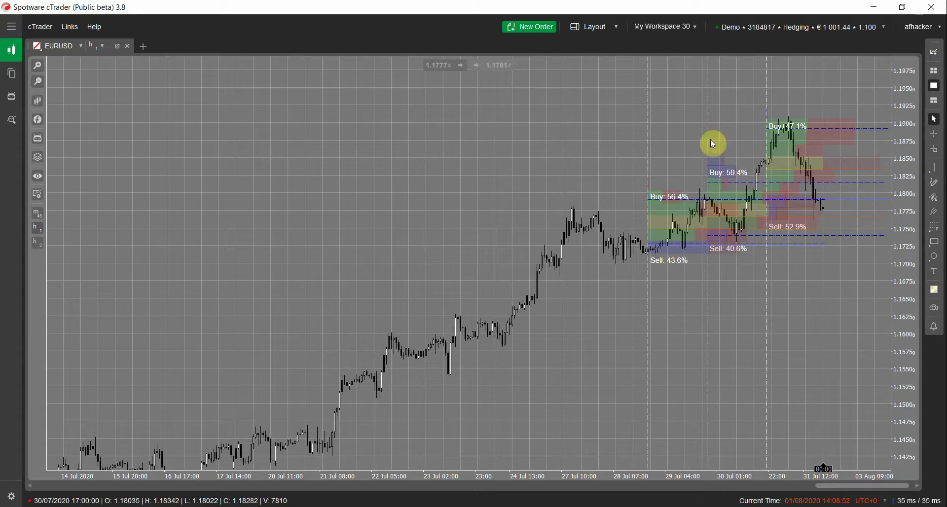
{"action": "right_click", "coordinate": [532, 142]}
{"action": "mouse_move", "coordinate": [493, 415]}
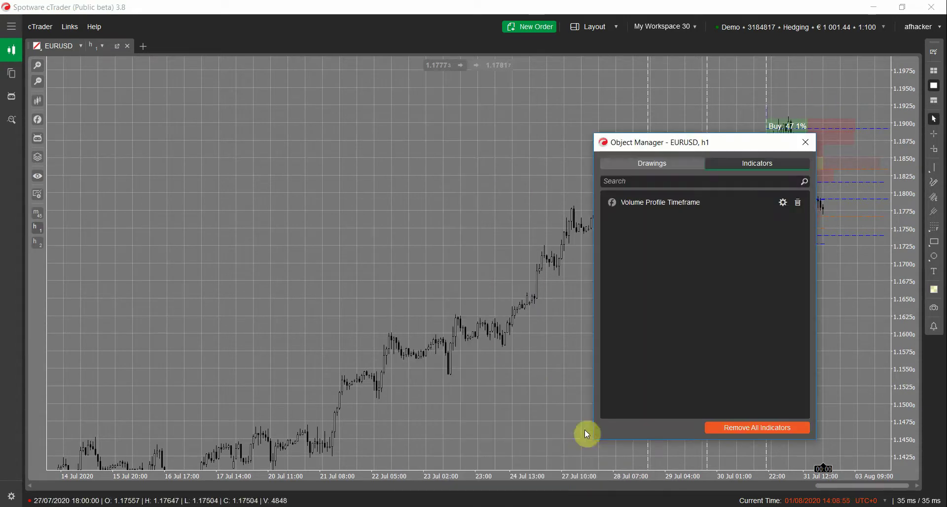
{"action": "left_click", "coordinate": [783, 203]}
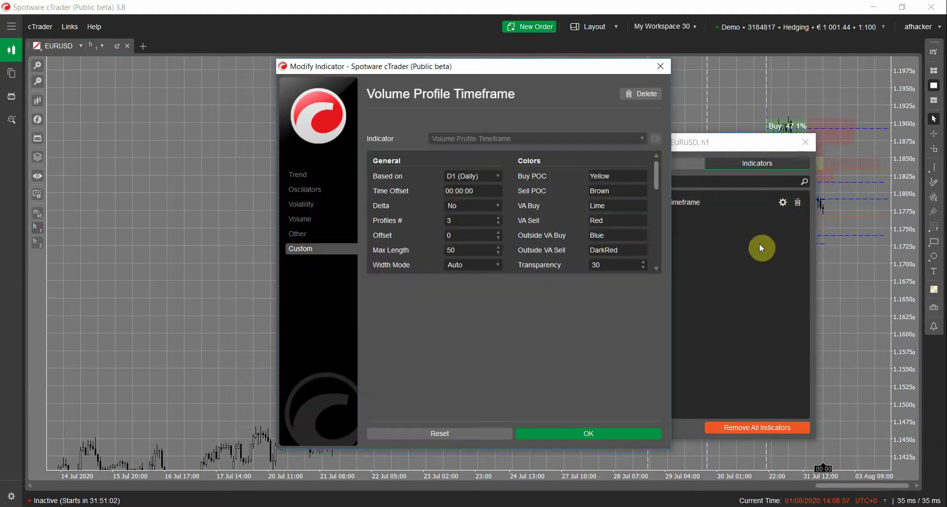
{"action": "double_click", "coordinate": [457, 251]}
{"action": "left_click", "coordinate": [555, 436]}
{"action": "left_click", "coordinate": [805, 143]}
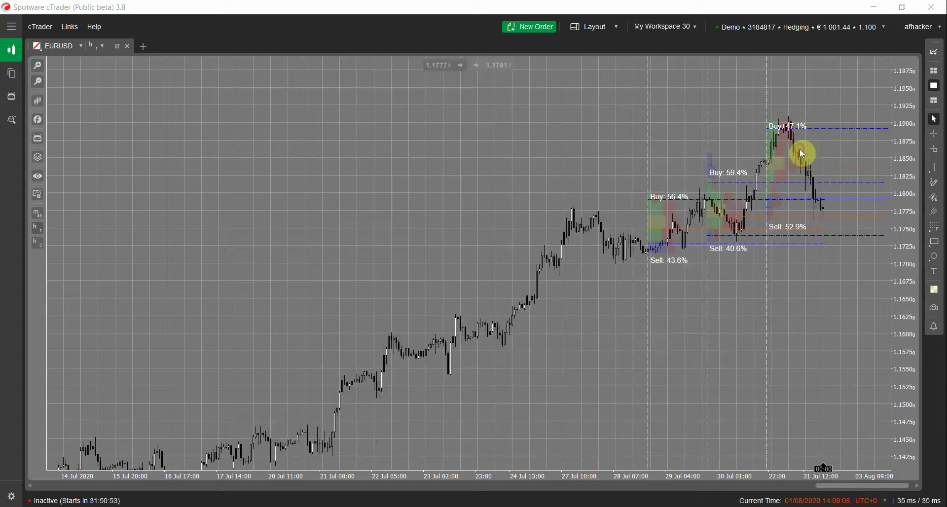
Zoom the chart in and remove all indicators from it
{"action": "mouse_move", "coordinate": [35, 65]}
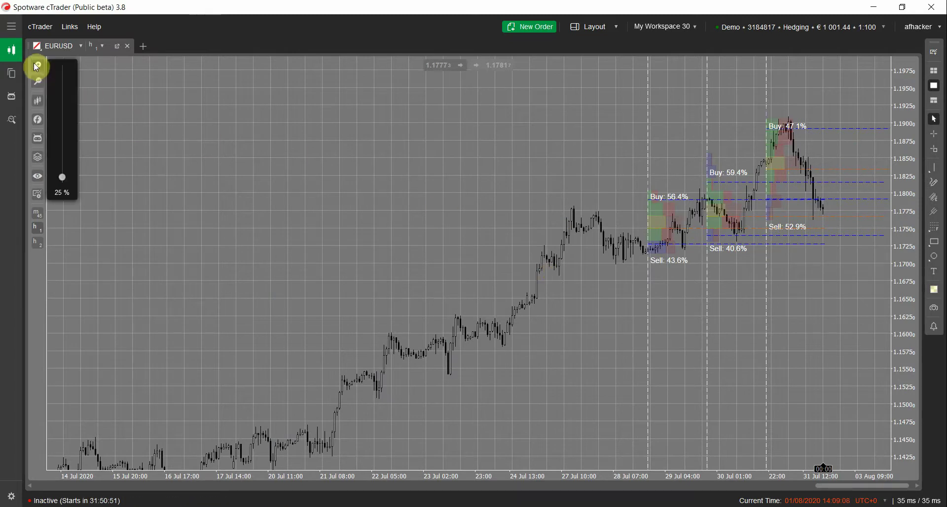
{"action": "left_click_drag", "start_coordinate": [65, 173], "coordinate": [74, 171]}
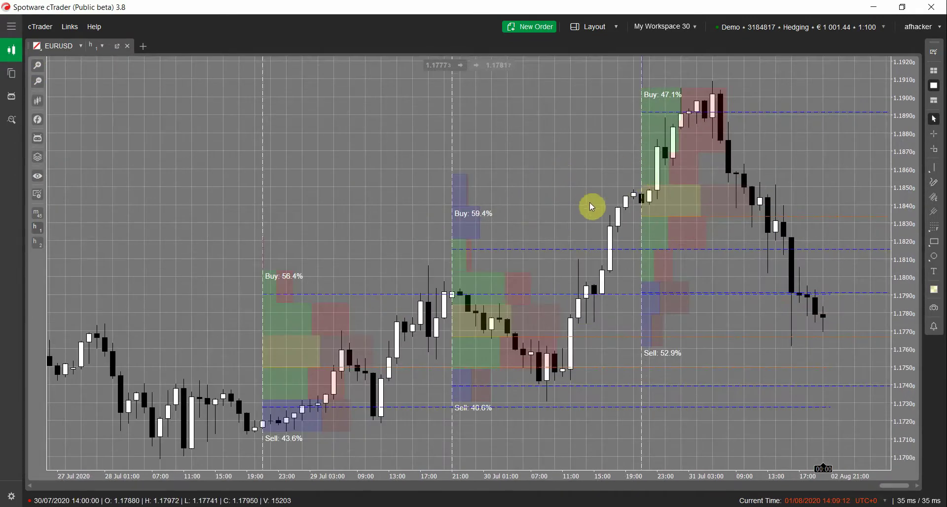
{"action": "right_click", "coordinate": [300, 172]}
{"action": "mouse_move", "coordinate": [234, 417]}
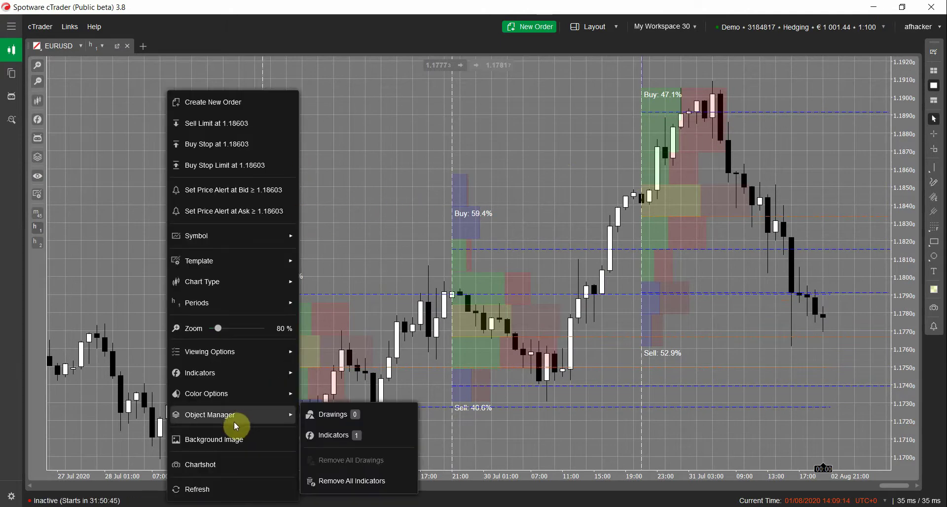
{"action": "left_click", "coordinate": [366, 481]}
{"action": "left_click", "coordinate": [368, 481]}
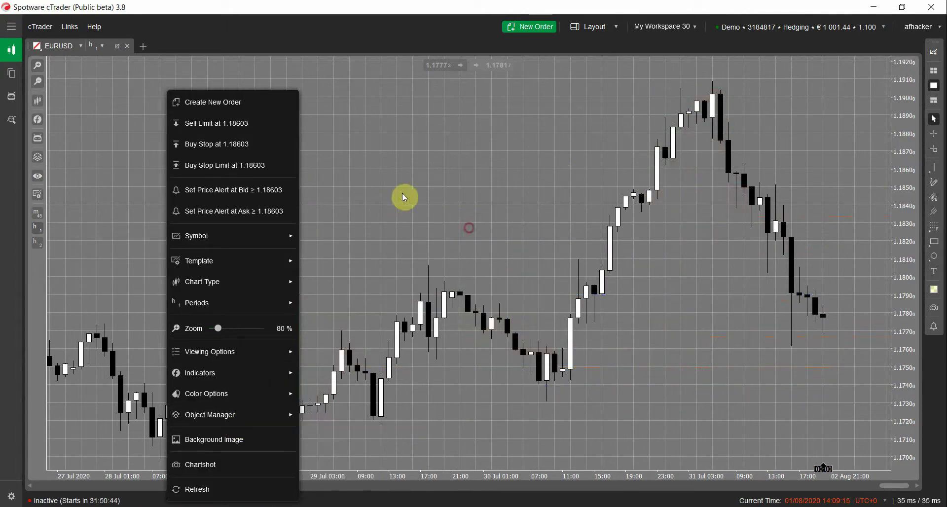
Add the Volume Profile Rectangles indicator with default settings
{"action": "left_click", "coordinate": [37, 121]}
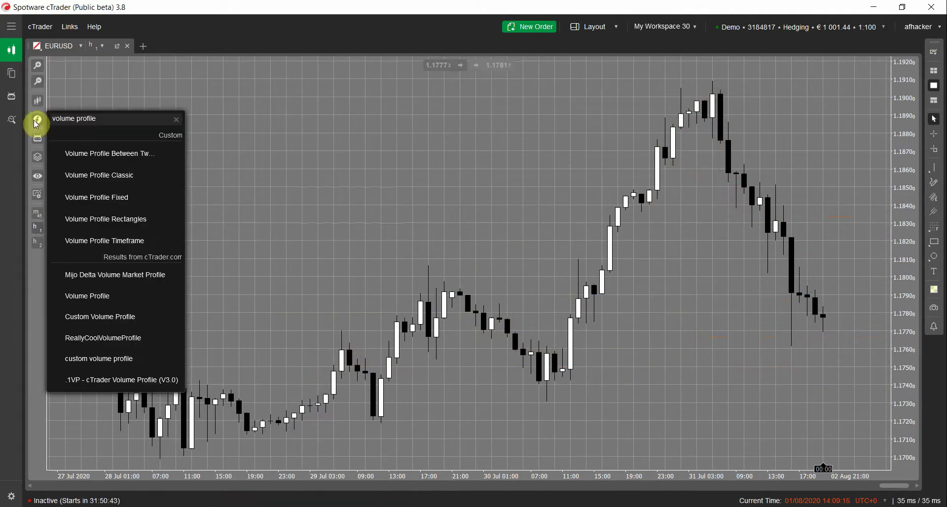
{"action": "left_click", "coordinate": [132, 217]}
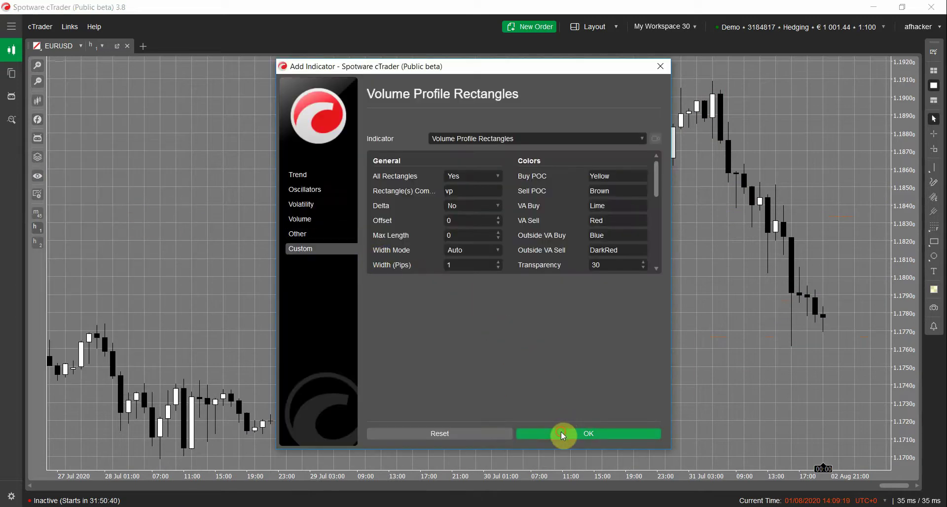
{"action": "left_click", "coordinate": [562, 429]}
{"action": "left_click", "coordinate": [934, 134]}
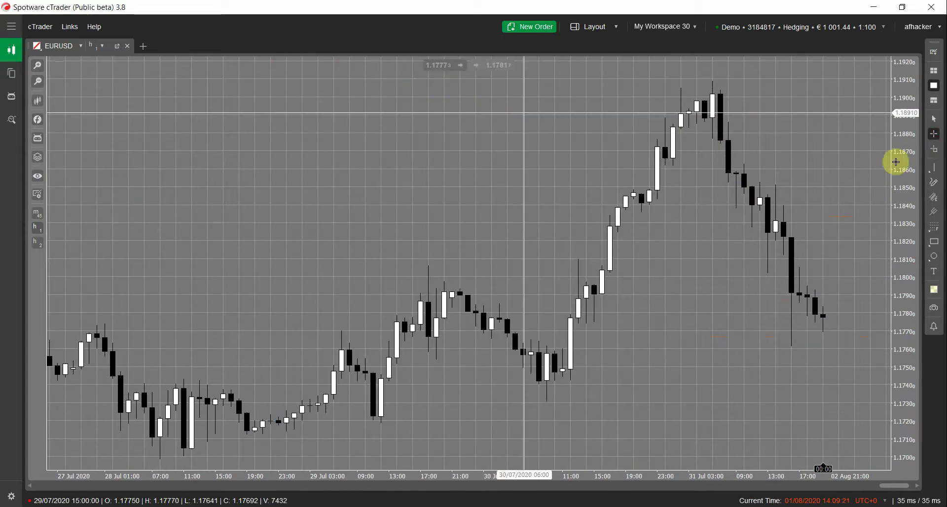
Draw a first volume-profile rectangle across the EURUSD candles
{"action": "left_click", "coordinate": [934, 242]}
{"action": "left_click", "coordinate": [434, 78]}
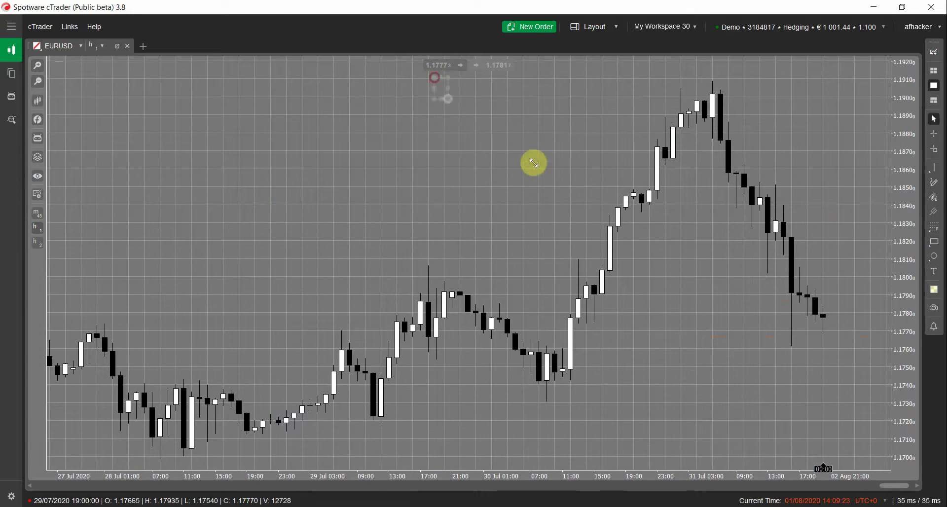
{"action": "left_click", "coordinate": [850, 397]}
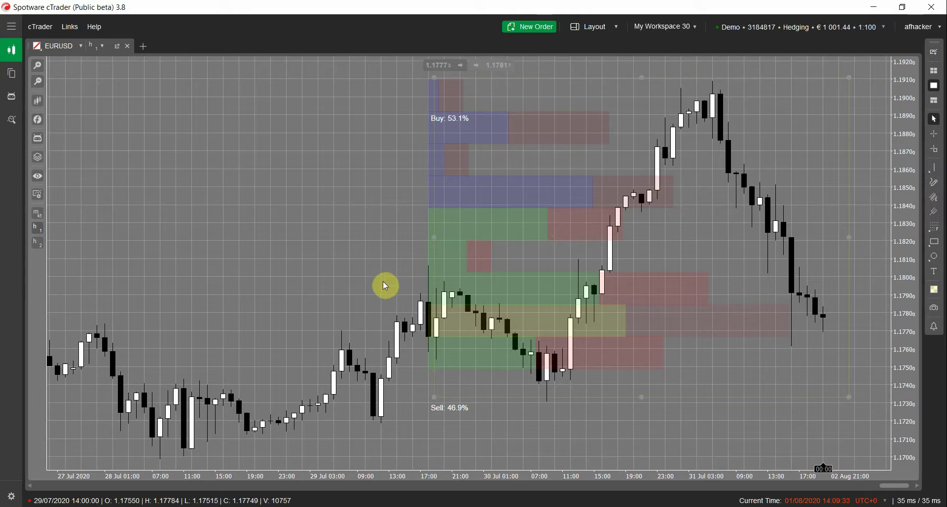
Zoom out, pan to mid-July and draw a rectangle from about 19 to 22 Jul
{"action": "mouse_move", "coordinate": [38, 81]}
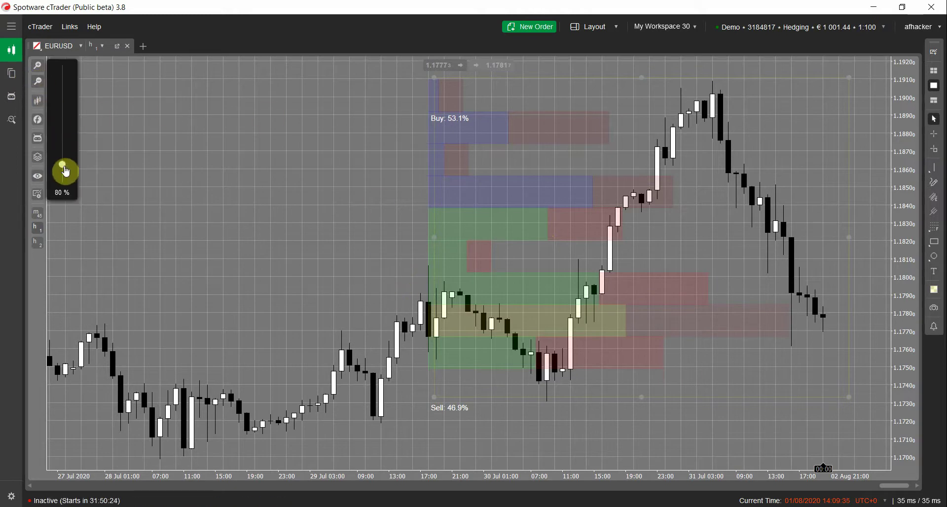
{"action": "left_click_drag", "start_coordinate": [63, 170], "coordinate": [63, 175]}
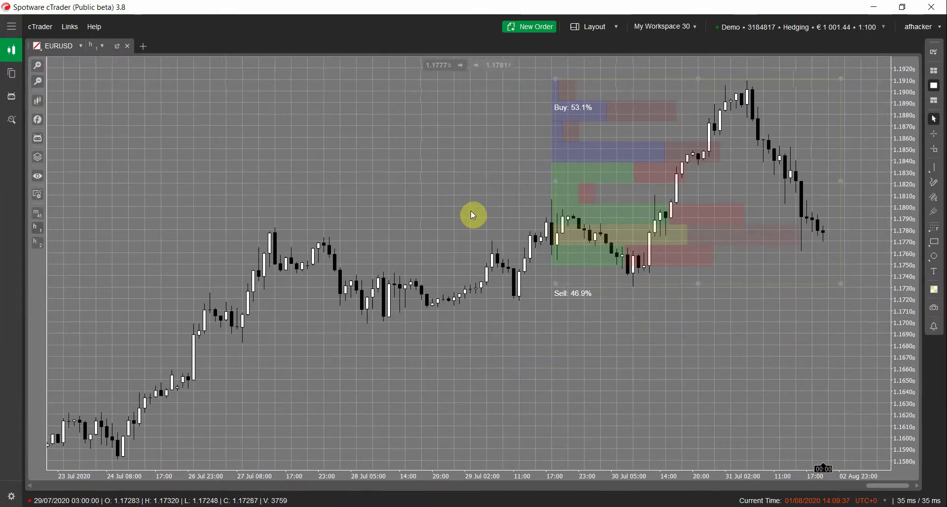
{"action": "mouse_move", "coordinate": [936, 242]}
{"action": "left_click", "coordinate": [109, 160]}
{"action": "left_click", "coordinate": [509, 383]}
{"action": "left_click_drag", "start_coordinate": [354, 429], "coordinate": [757, 253]}
{"action": "left_click_drag", "start_coordinate": [573, 291], "coordinate": [940, 254]}
{"action": "left_click", "coordinate": [194, 138]}
{"action": "left_click", "coordinate": [689, 391]}
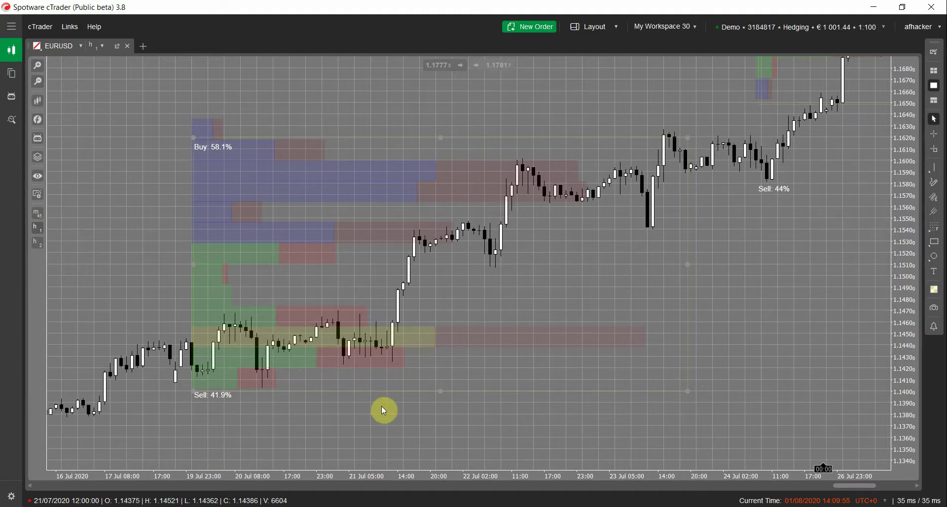
Pan to 06–14 Jul and draw a rectangle over the 09 Jul candles (Buy 44.4%, Sell 55.6%)
{"action": "left_click_drag", "start_coordinate": [164, 437], "coordinate": [615, 366]}
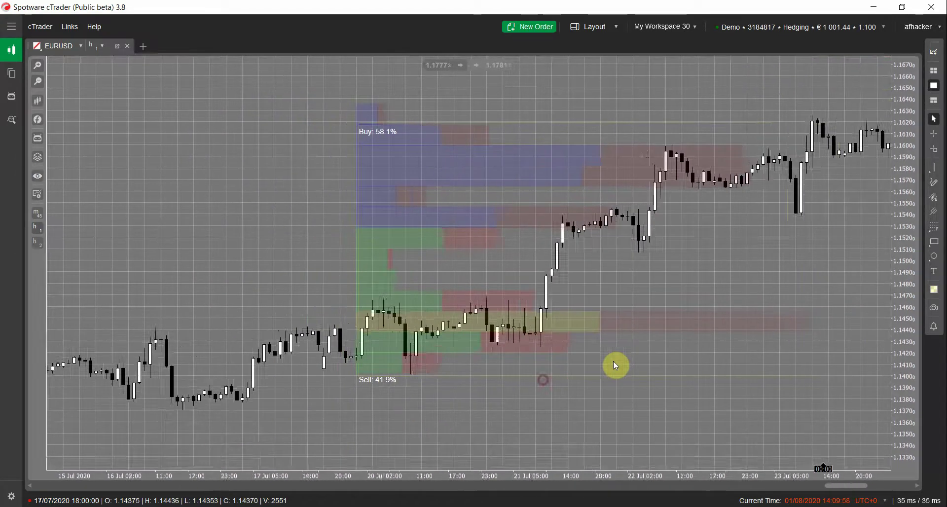
{"action": "left_click_drag", "start_coordinate": [256, 438], "coordinate": [611, 341]}
{"action": "left_click_drag", "start_coordinate": [250, 398], "coordinate": [510, 374]}
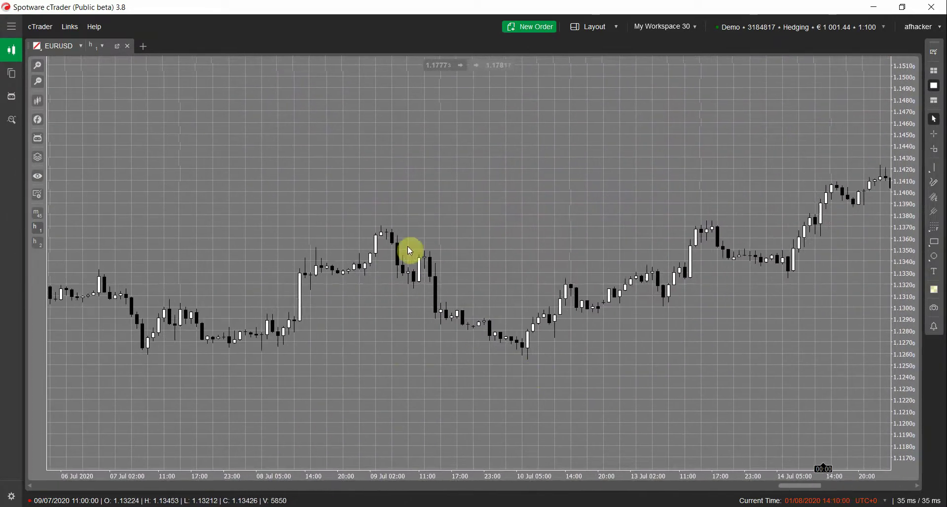
{"action": "left_click", "coordinate": [933, 242]}
{"action": "left_click_drag", "start_coordinate": [383, 222], "coordinate": [528, 379]}
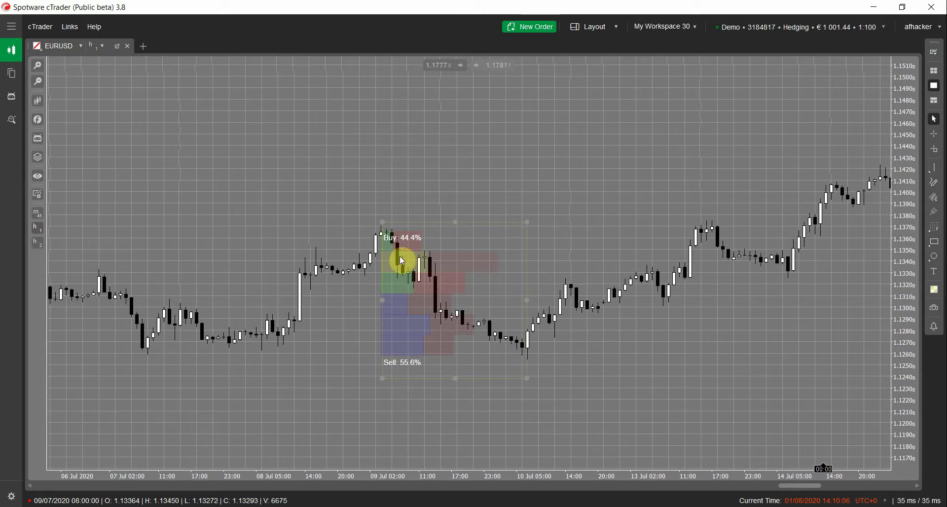
{"action": "left_click", "coordinate": [412, 238]}
Remove all indicators from the EURUSD chart
{"action": "right_click", "coordinate": [291, 198]}
{"action": "mouse_move", "coordinate": [222, 417]}
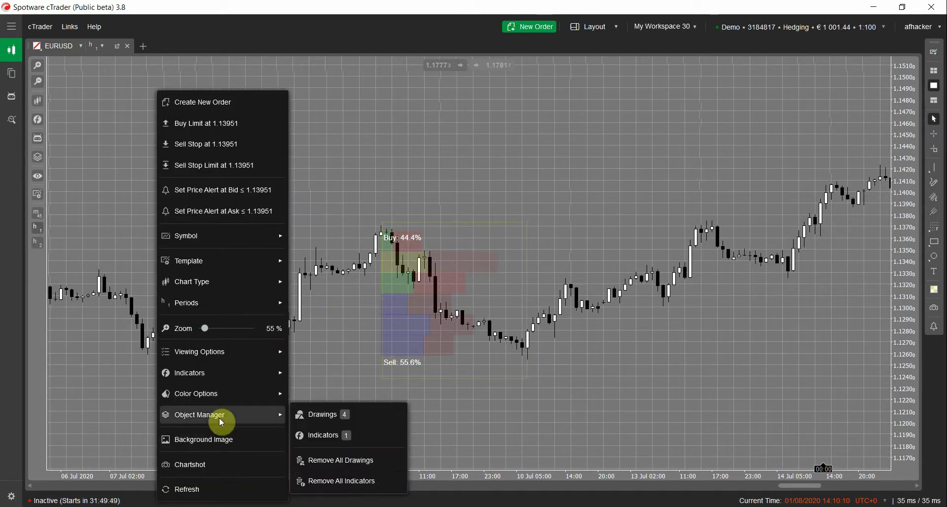
{"action": "left_click", "coordinate": [342, 482]}
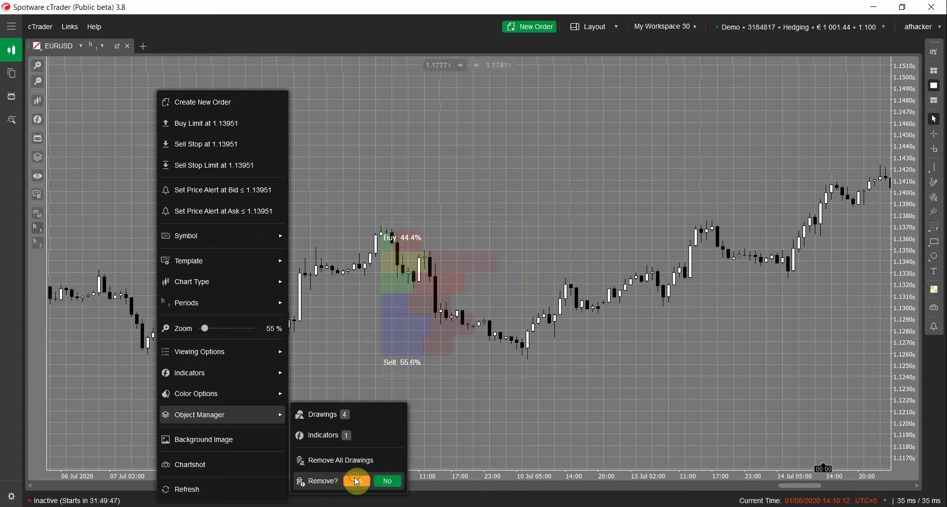
{"action": "left_click", "coordinate": [354, 479]}
Remove all drawings from the chart
{"action": "mouse_move", "coordinate": [279, 419]}
{"action": "left_click", "coordinate": [360, 460]}
{"action": "left_click", "coordinate": [360, 458]}
{"action": "left_click", "coordinate": [609, 331]}
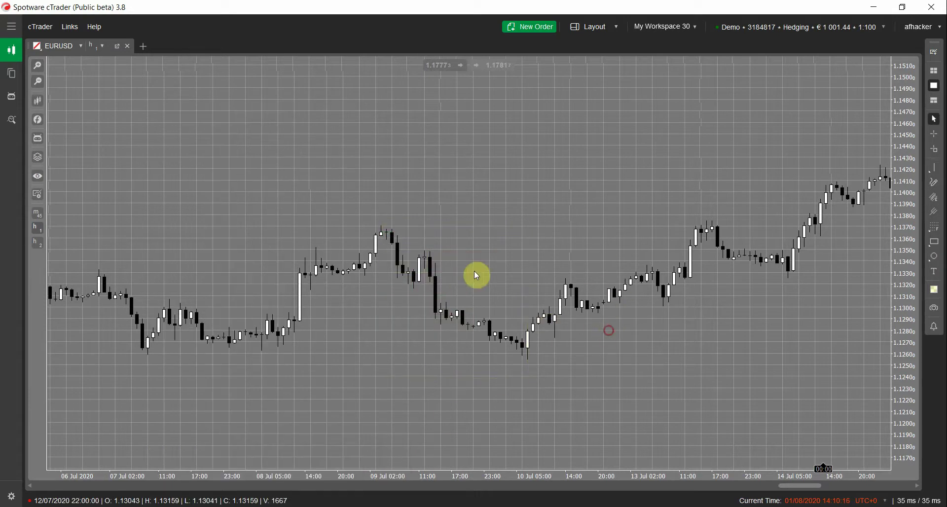
{"action": "left_click", "coordinate": [39, 120]}
Add the Volume Profile Between Two Line indicator and pan to the late-July candles
{"action": "left_click", "coordinate": [118, 156]}
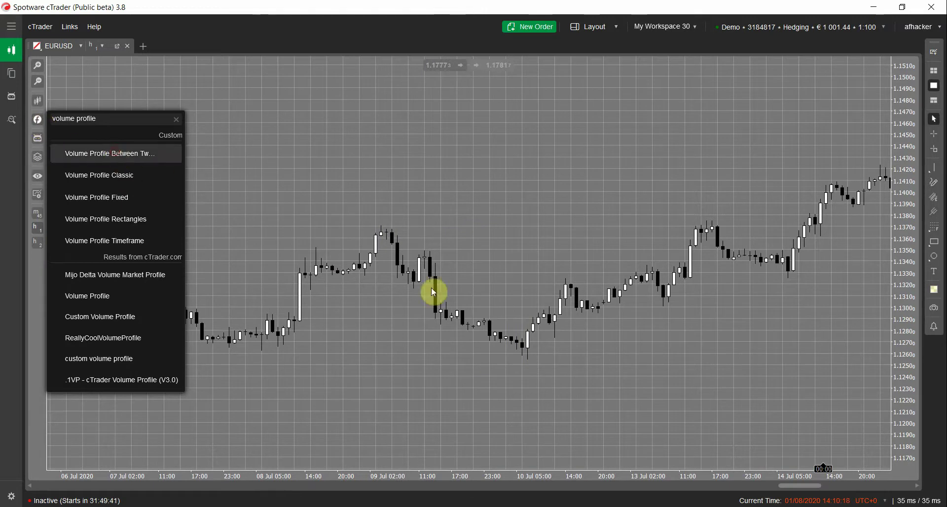
{"action": "left_click", "coordinate": [555, 434]}
{"action": "left_click_drag", "start_coordinate": [759, 321], "coordinate": [175, 488]}
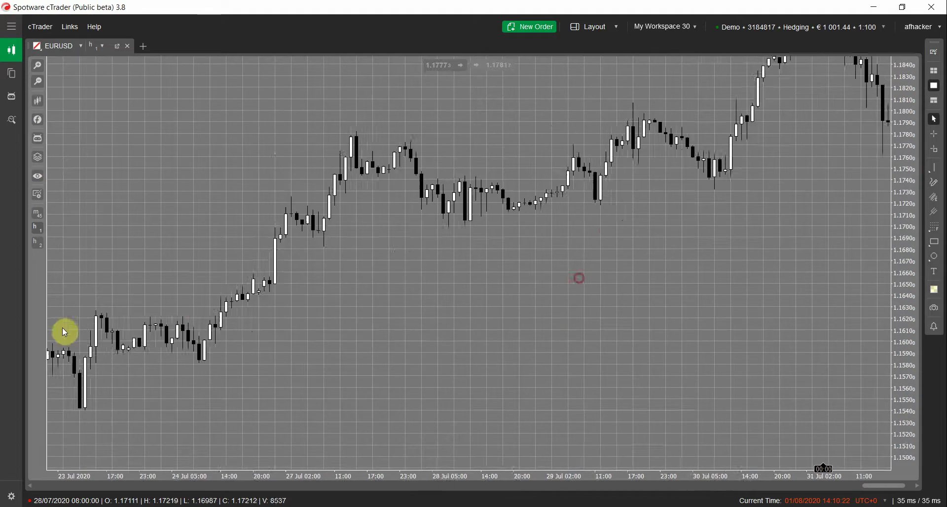
{"action": "left_click", "coordinate": [936, 168]}
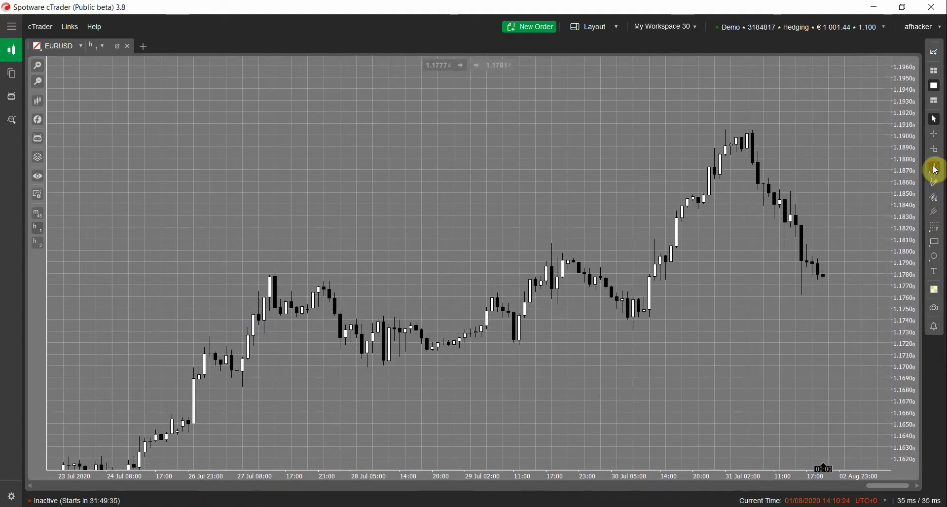
{"action": "left_click", "coordinate": [682, 143]}
Place vertical lines at about 27 Jul 22:00 and 30 Jul 13:00, then inspect one line's settings
{"action": "left_click", "coordinate": [939, 168]}
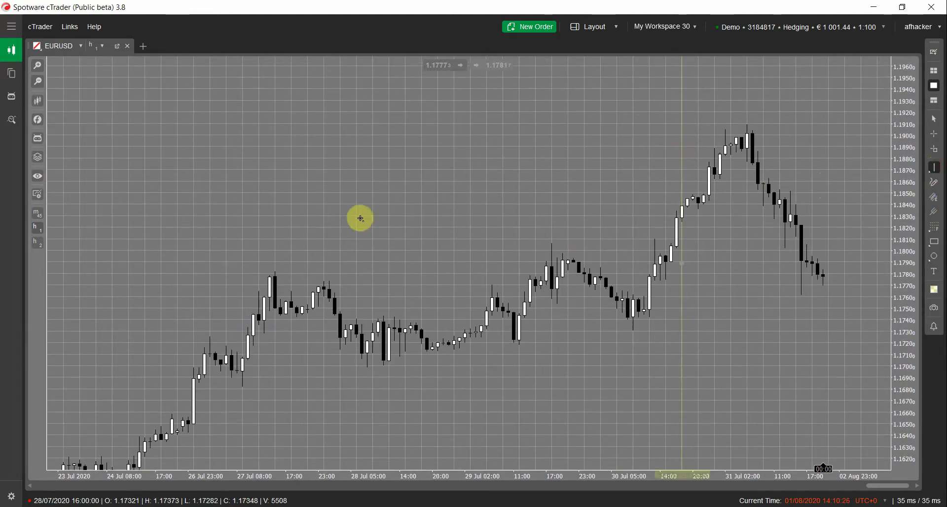
{"action": "left_click", "coordinate": [319, 220]}
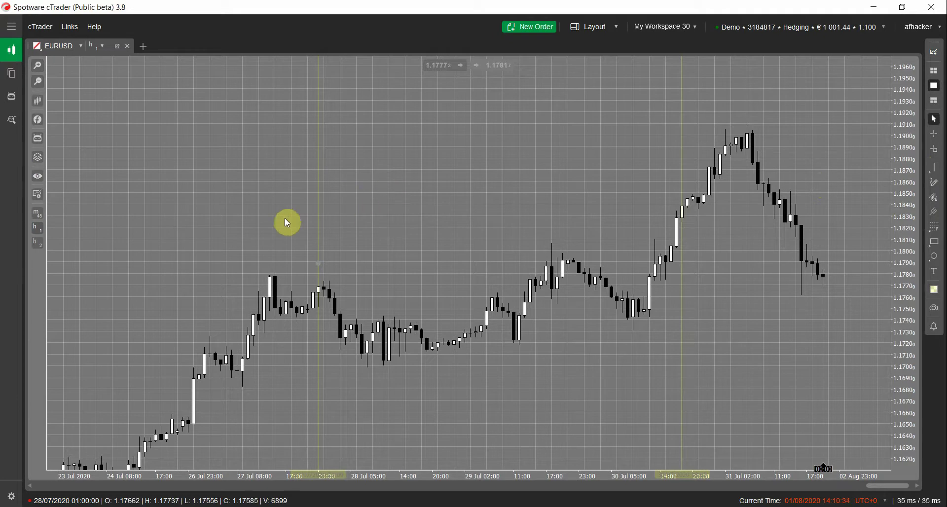
{"action": "double_click", "coordinate": [318, 218]}
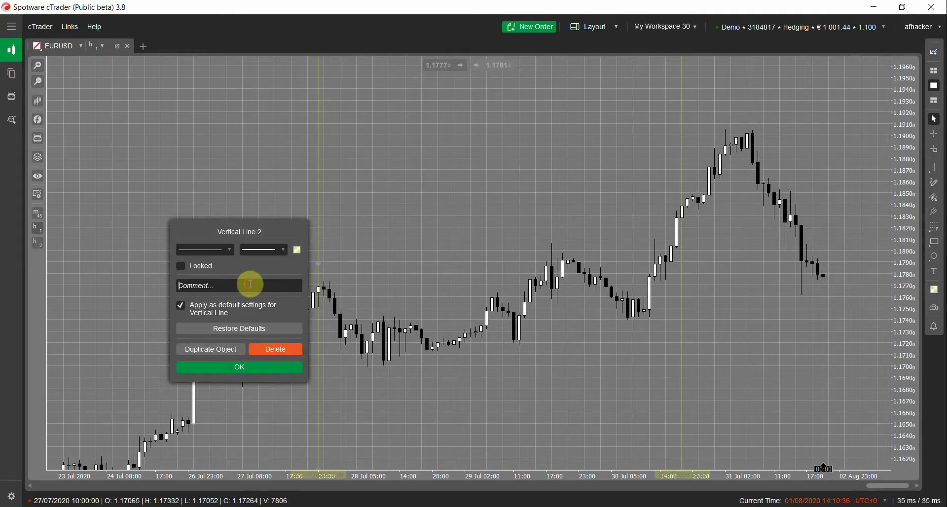
{"action": "left_click", "coordinate": [399, 231]}
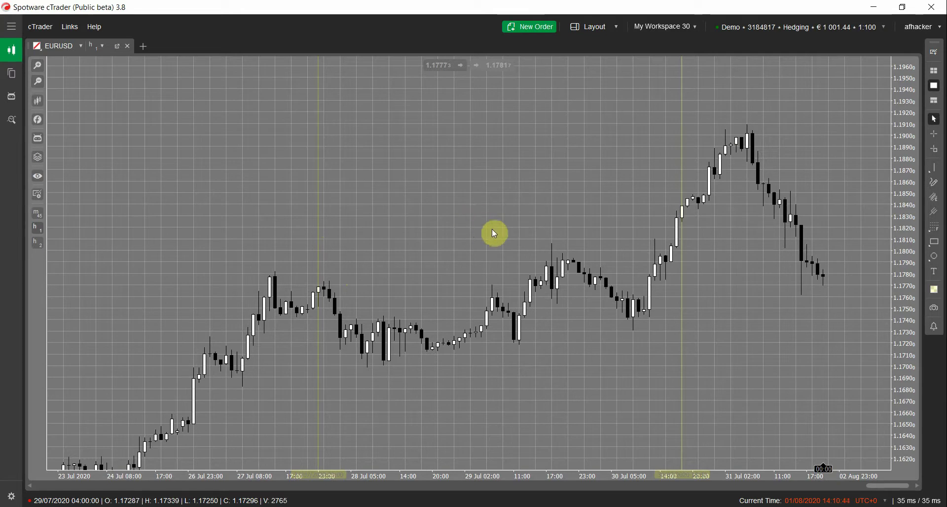
{"action": "left_click_drag", "start_coordinate": [513, 245], "coordinate": [519, 236]}
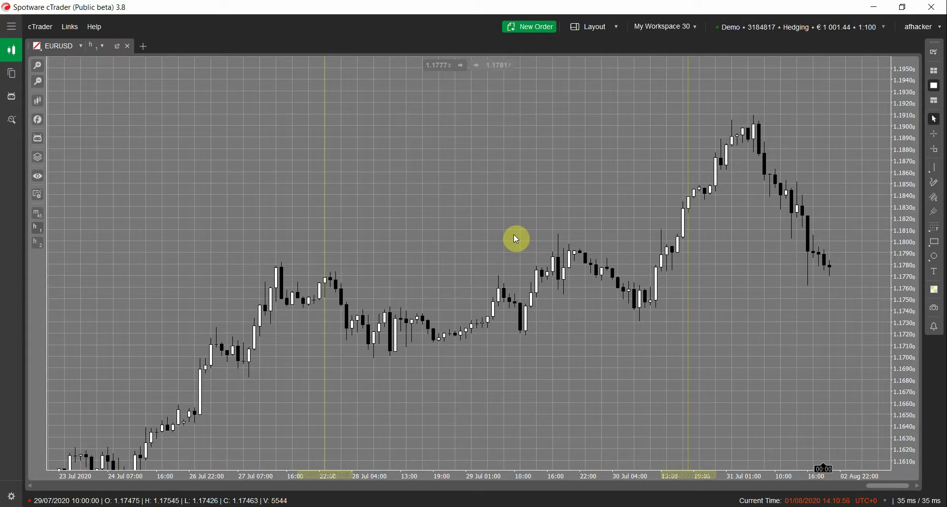
Comment both lines of the first pair '0_vp'
{"action": "double_click", "coordinate": [324, 161]}
{"action": "left_click", "coordinate": [264, 229]}
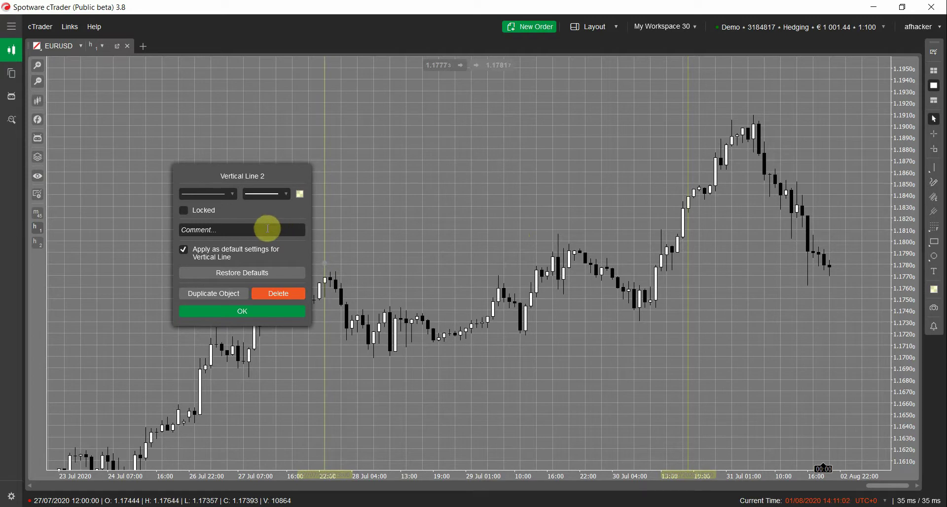
{"action": "type", "text": "0_vp"}
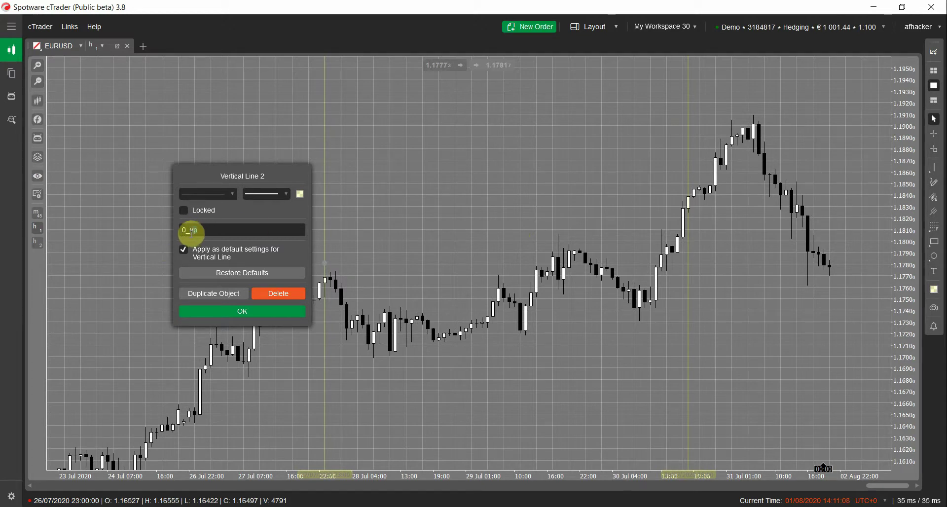
{"action": "left_click_drag", "start_coordinate": [190, 230], "coordinate": [225, 233]}
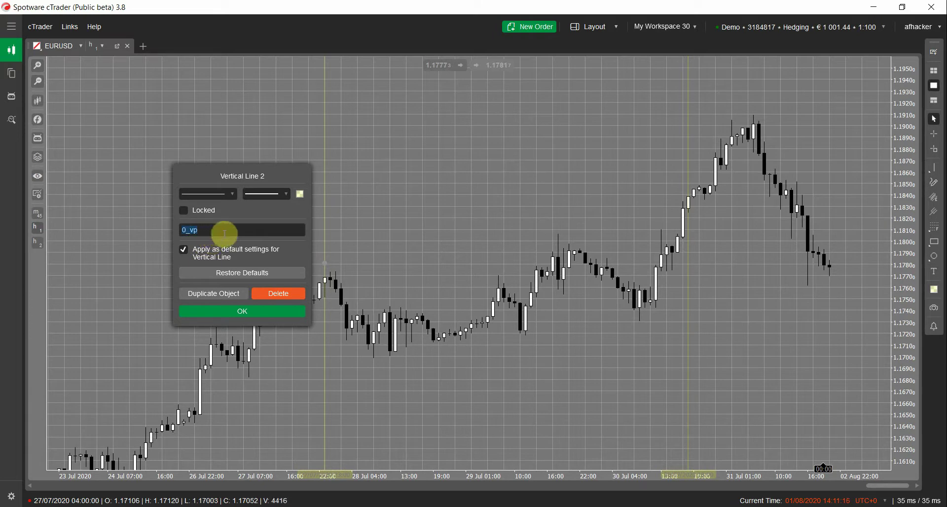
{"action": "left_click", "coordinate": [277, 311]}
{"action": "left_click", "coordinate": [687, 221]}
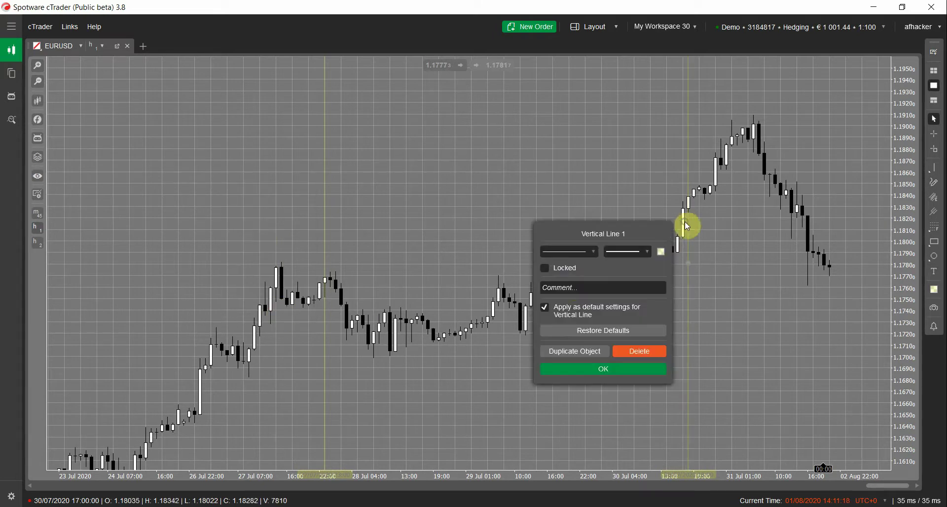
{"action": "left_click", "coordinate": [569, 285]}
{"action": "type", "text": "0_vp"}
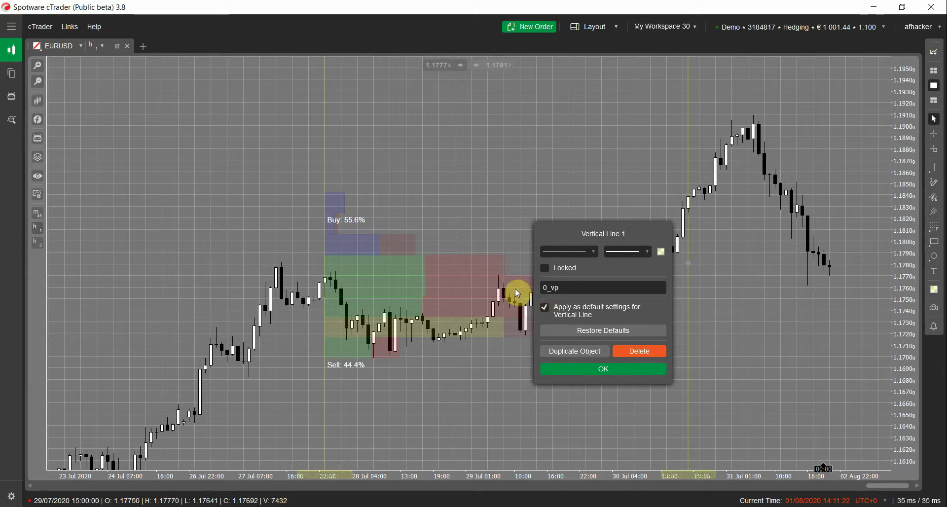
{"action": "left_click", "coordinate": [583, 371]}
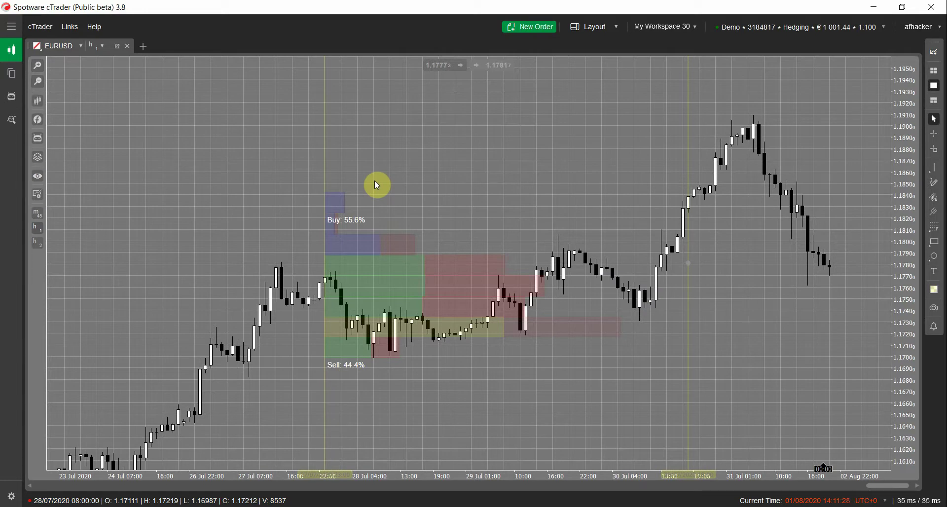
Pan to mid-July and draw two new vertical lines near 20 Jul and 23 Jul 01:00
{"action": "left_click_drag", "start_coordinate": [211, 313], "coordinate": [731, 132]}
{"action": "left_click_drag", "start_coordinate": [375, 197], "coordinate": [933, 204]}
{"action": "left_click", "coordinate": [935, 168]}
{"action": "left_click", "coordinate": [706, 148]}
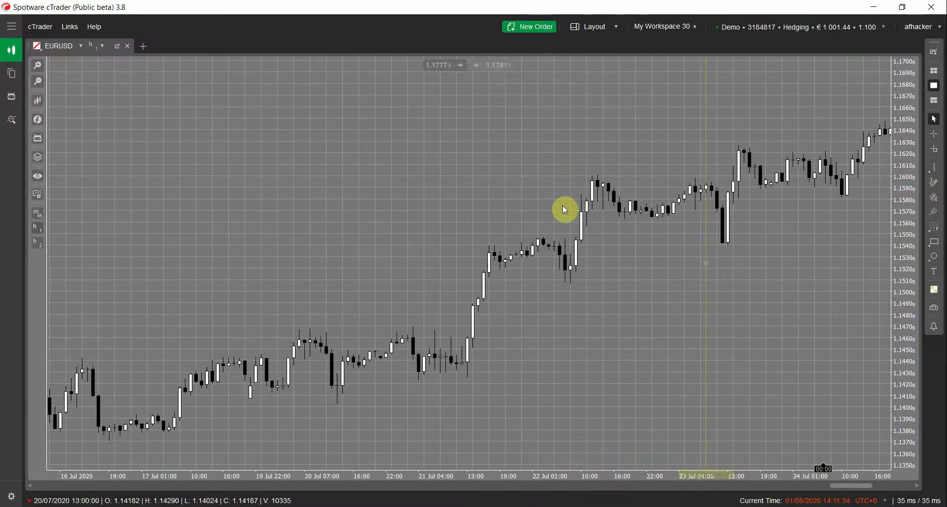
{"action": "left_click", "coordinate": [940, 174]}
{"action": "left_click", "coordinate": [288, 212]}
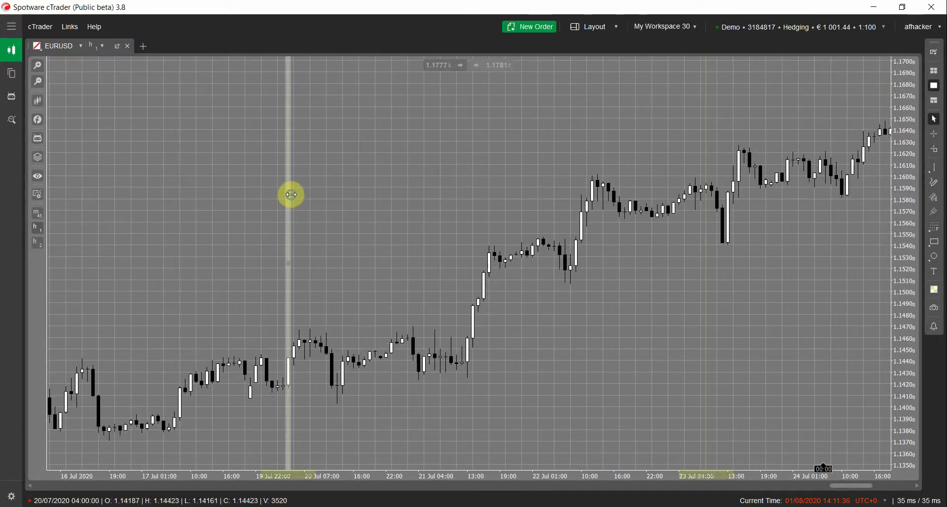
Comment both new lines '1_vp' so a profile draws between them
{"action": "left_click", "coordinate": [290, 195]}
{"action": "left_click", "coordinate": [179, 255]}
{"action": "type", "text": "1"}
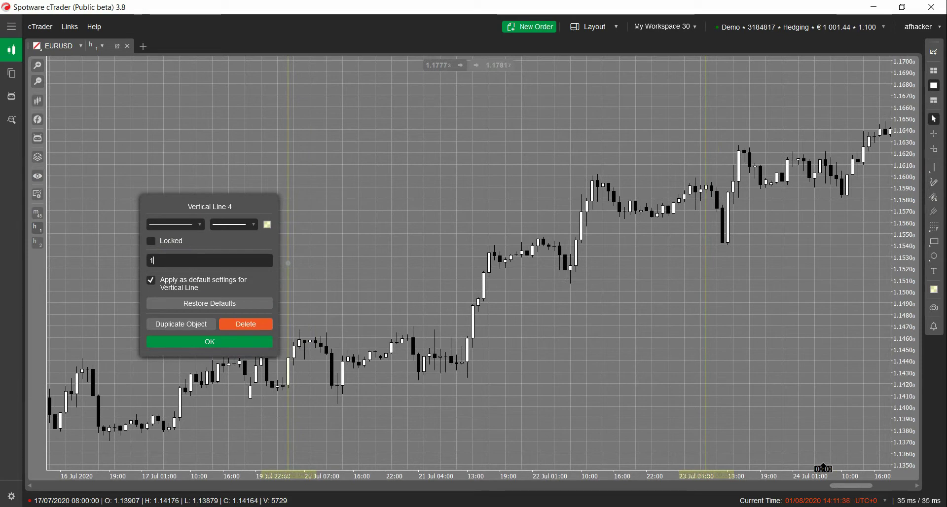
{"action": "type", "text": "_vl"}
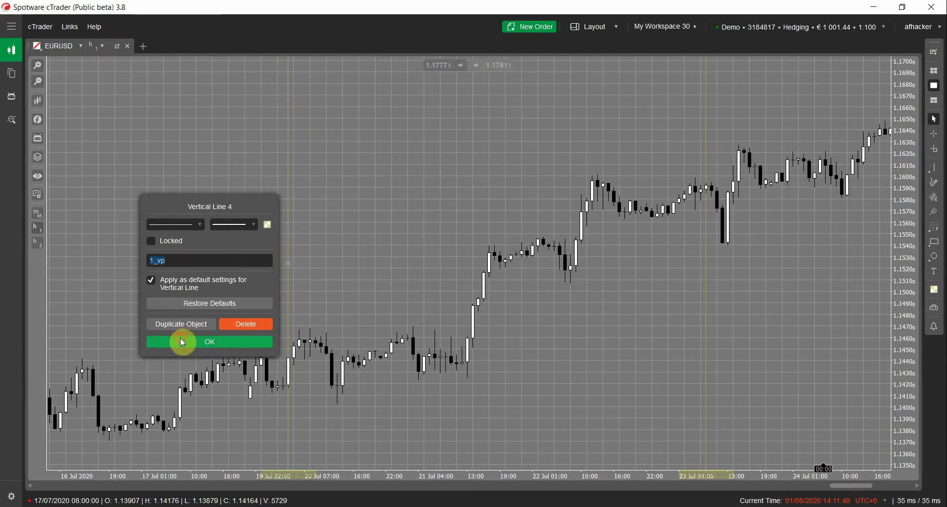
{"action": "left_click", "coordinate": [182, 341]}
{"action": "left_click", "coordinate": [708, 172]}
{"action": "left_click", "coordinate": [572, 237]}
{"action": "type", "text": "1_vp"}
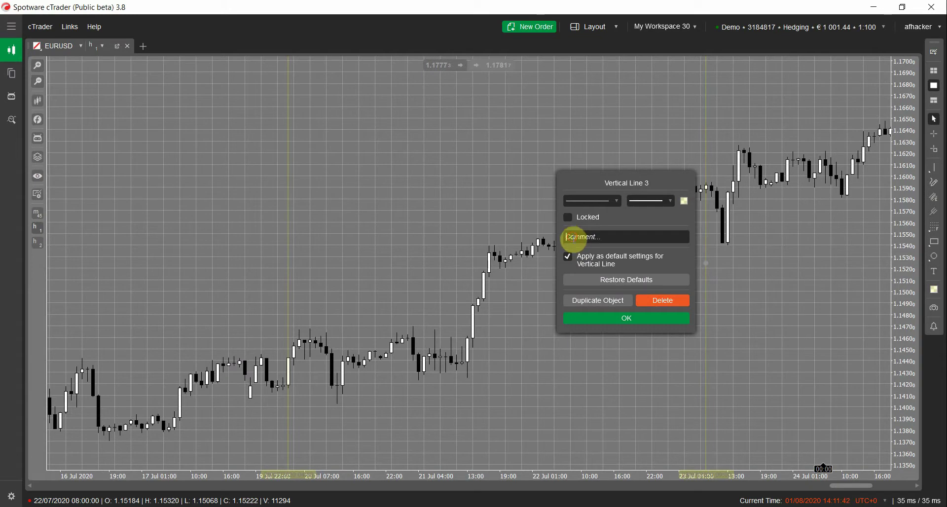
{"action": "left_click", "coordinate": [612, 317]}
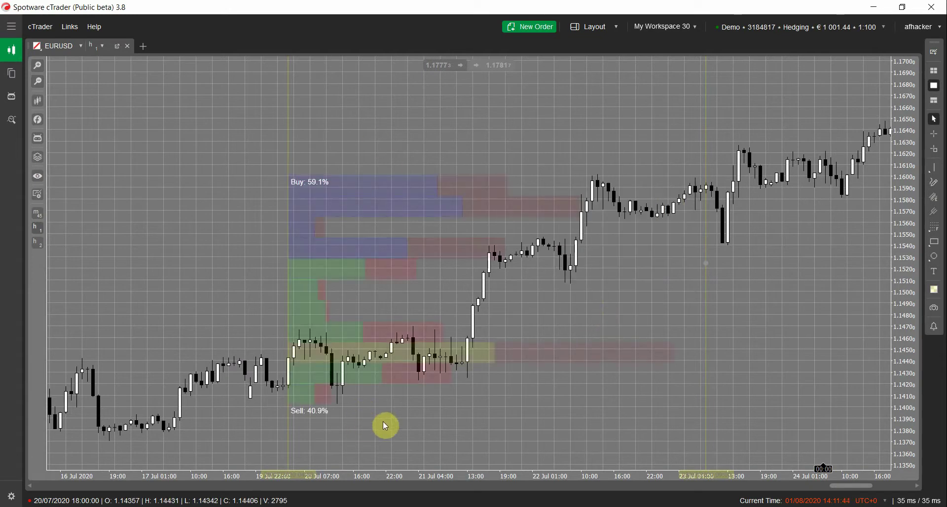
In the Object Manager, set the Volume Profile indicator's Sell Volume % position to Up
{"action": "right_click", "coordinate": [386, 348]}
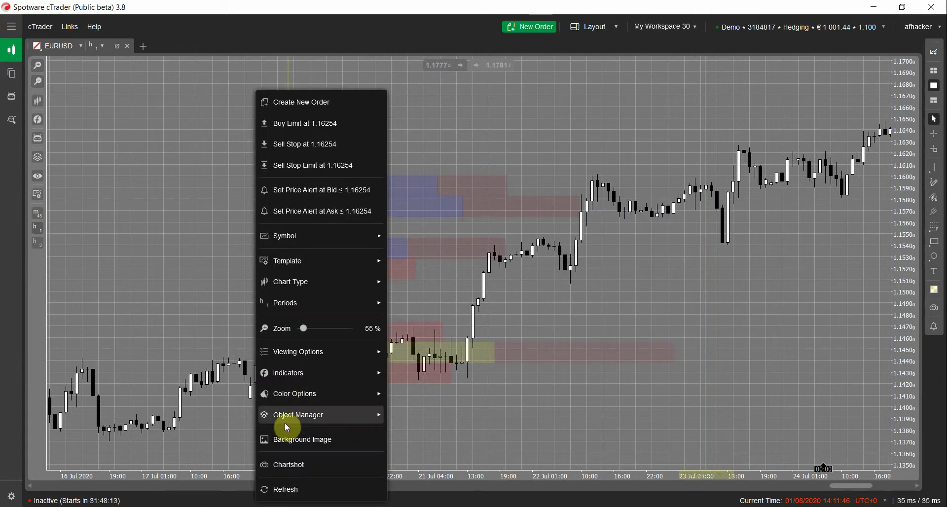
{"action": "mouse_move", "coordinate": [286, 417]}
{"action": "left_click", "coordinate": [443, 439]}
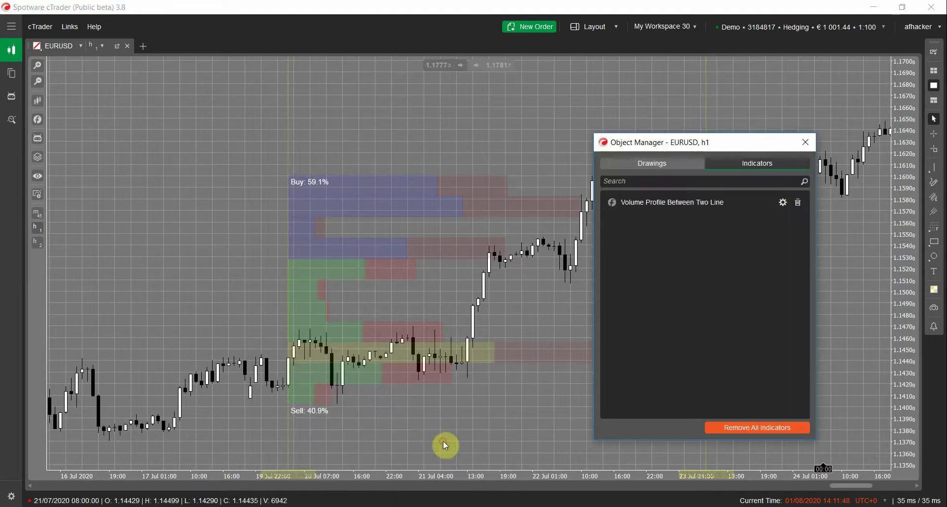
{"action": "double_click", "coordinate": [655, 210]}
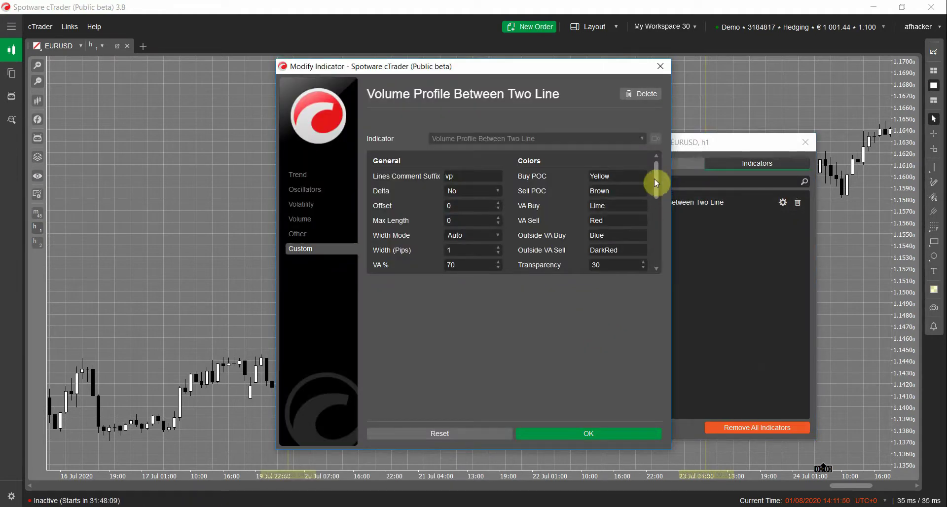
{"action": "left_click_drag", "start_coordinate": [657, 186], "coordinate": [656, 228]}
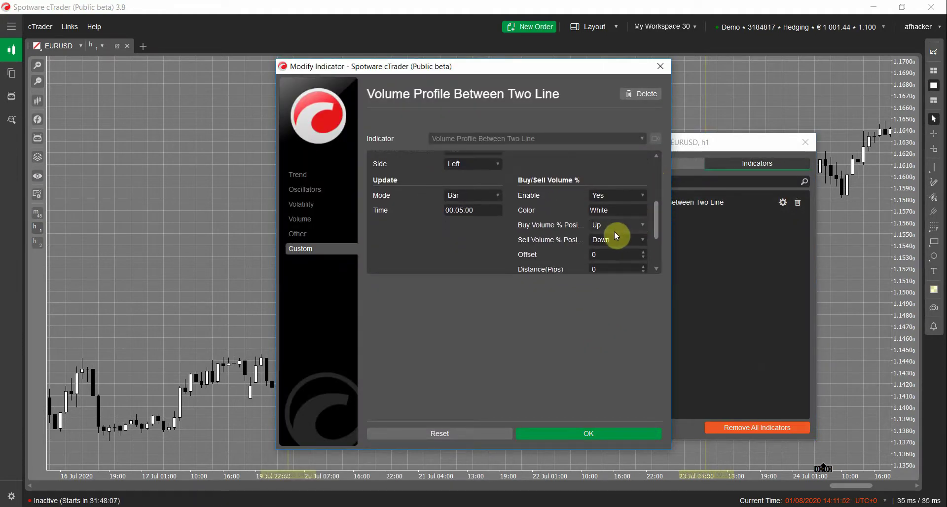
{"action": "left_click", "coordinate": [610, 243]}
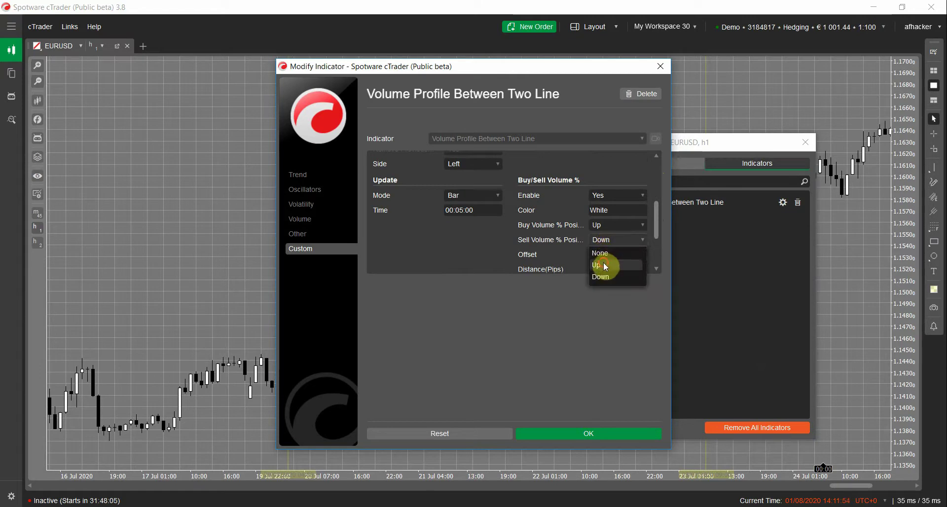
{"action": "left_click", "coordinate": [603, 262]}
{"action": "left_click", "coordinate": [571, 436]}
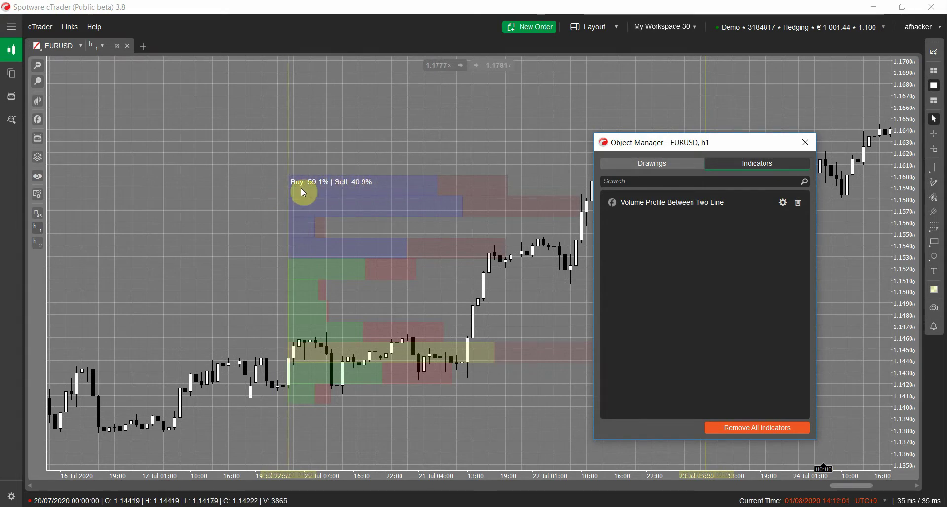
Change both Buy Volume % and Sell Volume % positions to Down and close the Object Manager
{"action": "left_click", "coordinate": [783, 203]}
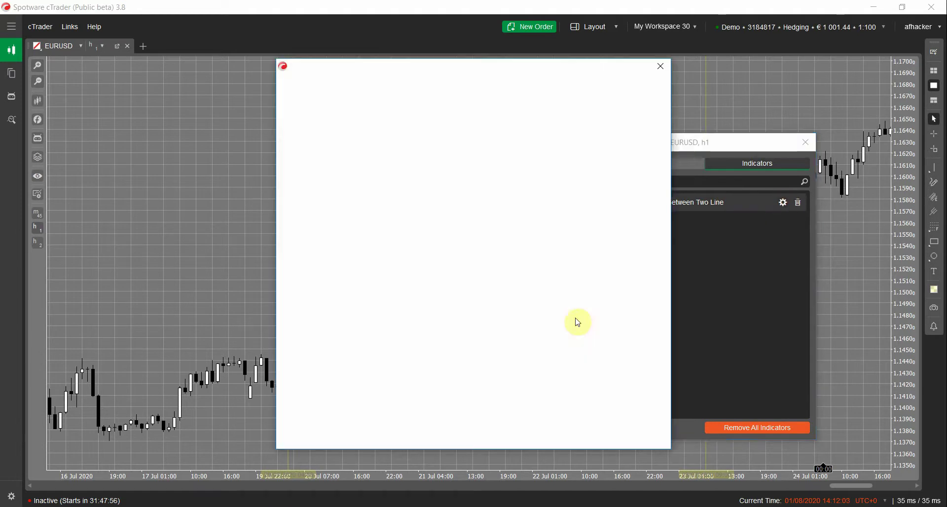
{"action": "left_click_drag", "start_coordinate": [658, 192], "coordinate": [651, 231]}
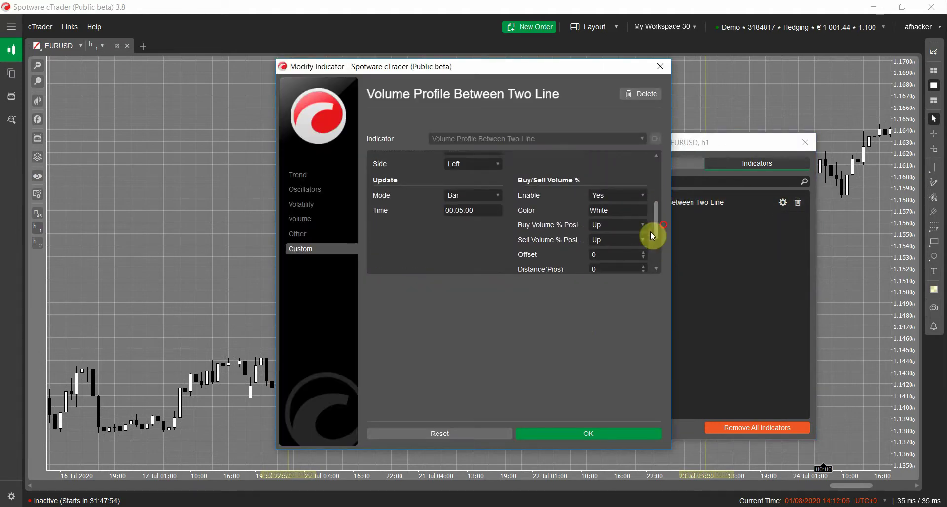
{"action": "left_click", "coordinate": [612, 225]}
{"action": "left_click", "coordinate": [606, 259]}
{"action": "left_click", "coordinate": [608, 241]}
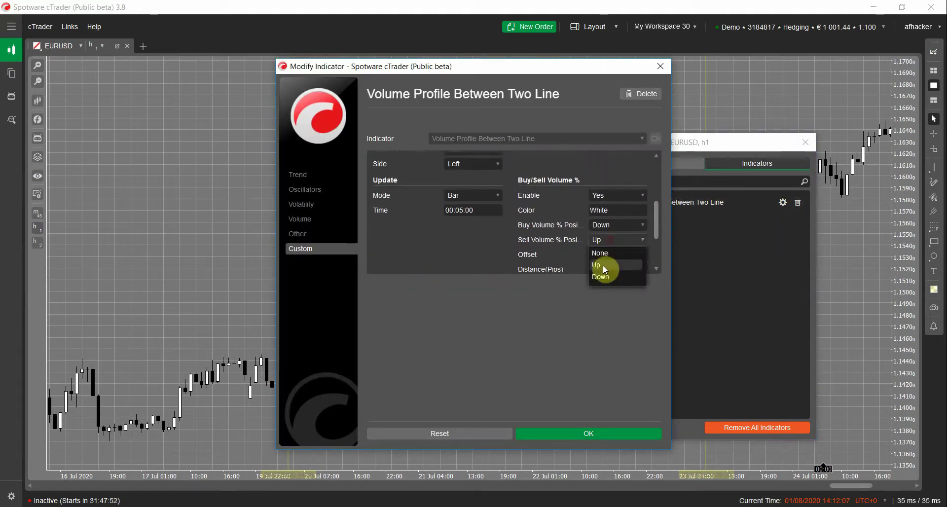
{"action": "left_click", "coordinate": [600, 276]}
{"action": "left_click", "coordinate": [564, 435]}
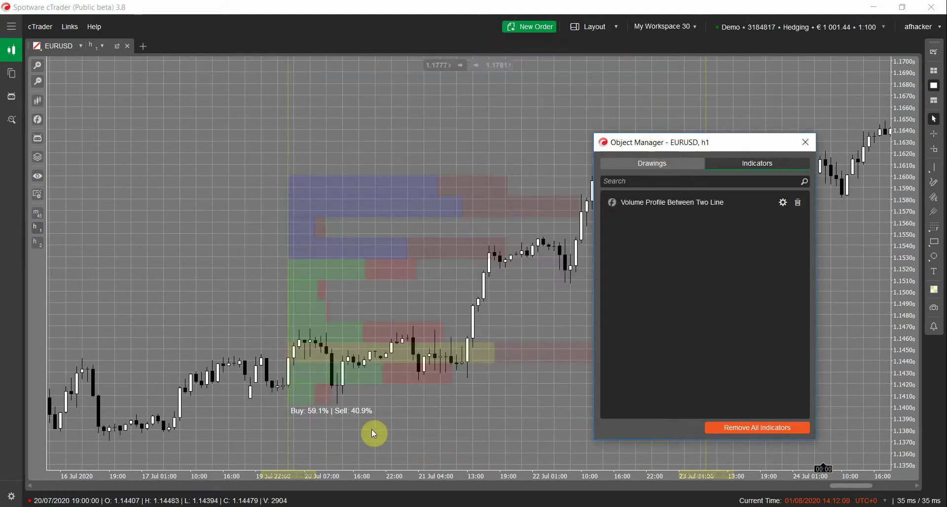
{"action": "left_click", "coordinate": [805, 142]}
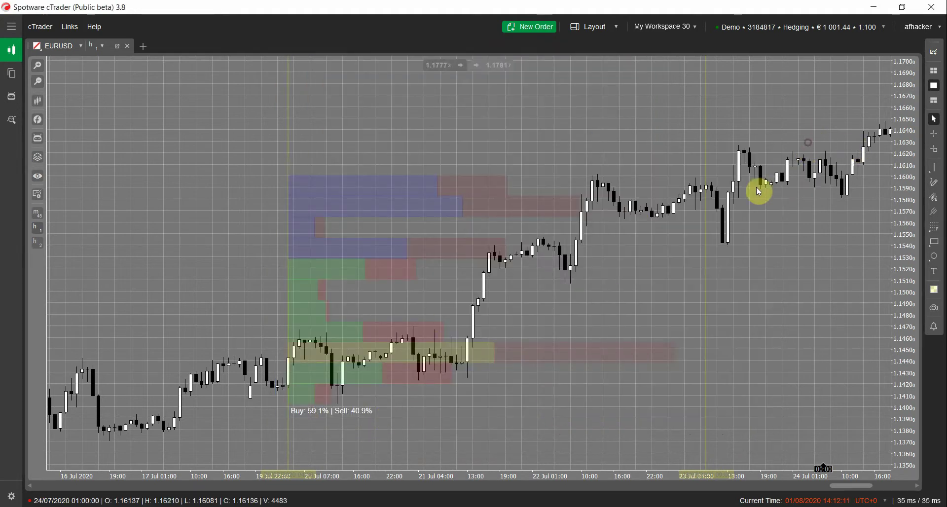
{"action": "left_click_drag", "start_coordinate": [746, 209], "coordinate": [490, 264]}
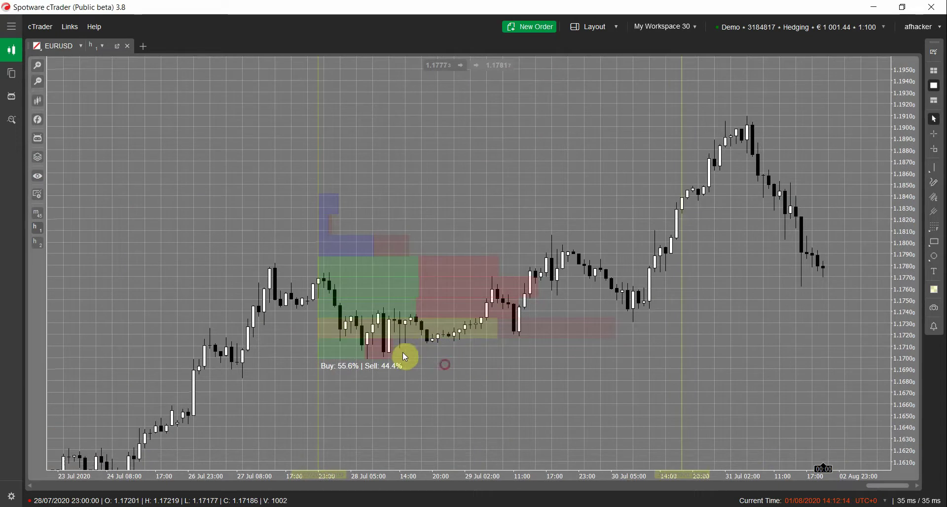
{"action": "scroll", "coordinate": [522, 172], "scroll_direction": "up", "scroll_amount": 15}
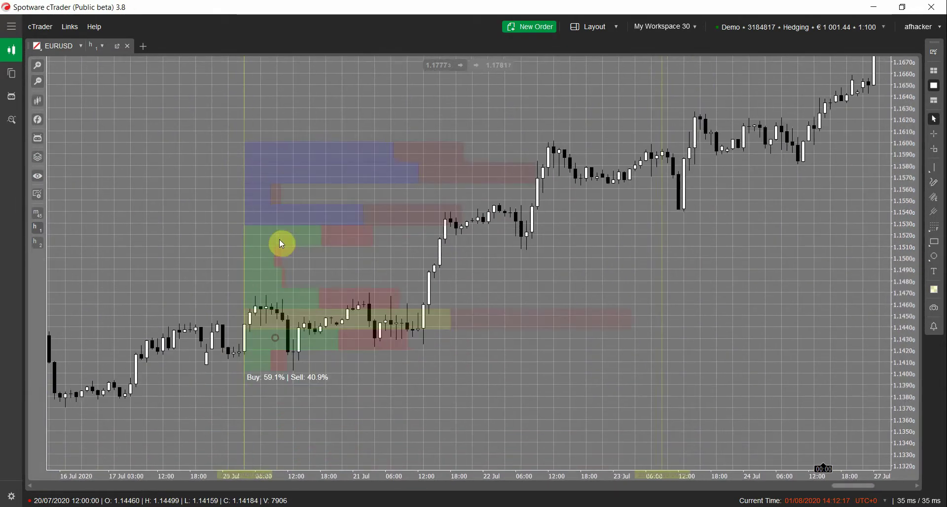
{"action": "left_click", "coordinate": [38, 120]}
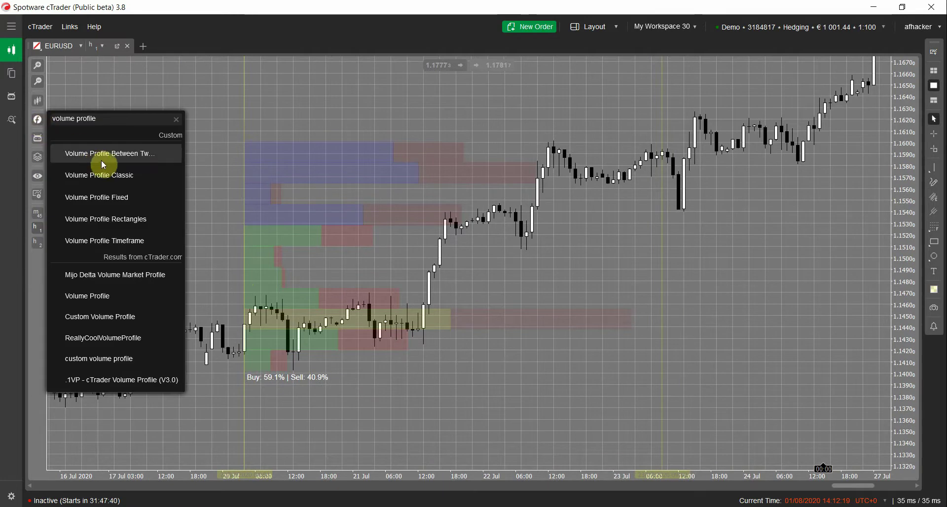
{"action": "key", "text": "Escape"}
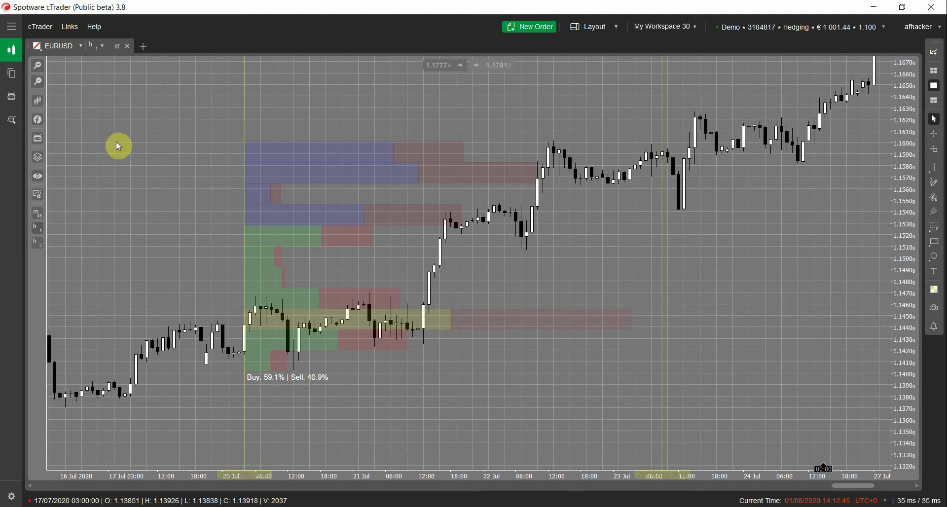
{"action": "scroll", "coordinate": [416, 269], "scroll_direction": "down", "scroll_amount": 3}
{"action": "scroll", "coordinate": [419, 274], "scroll_direction": "down", "scroll_amount": 8}
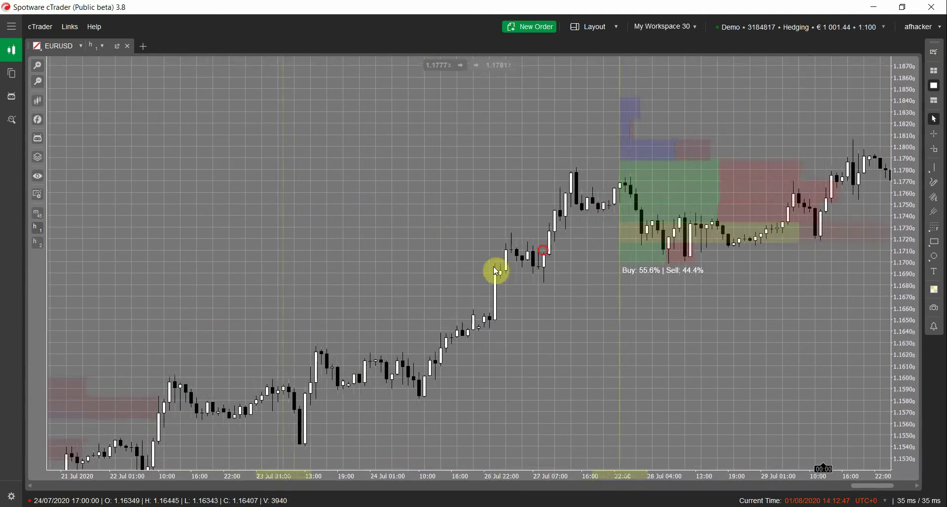
{"action": "scroll", "coordinate": [419, 240], "scroll_direction": "up", "scroll_amount": 10}
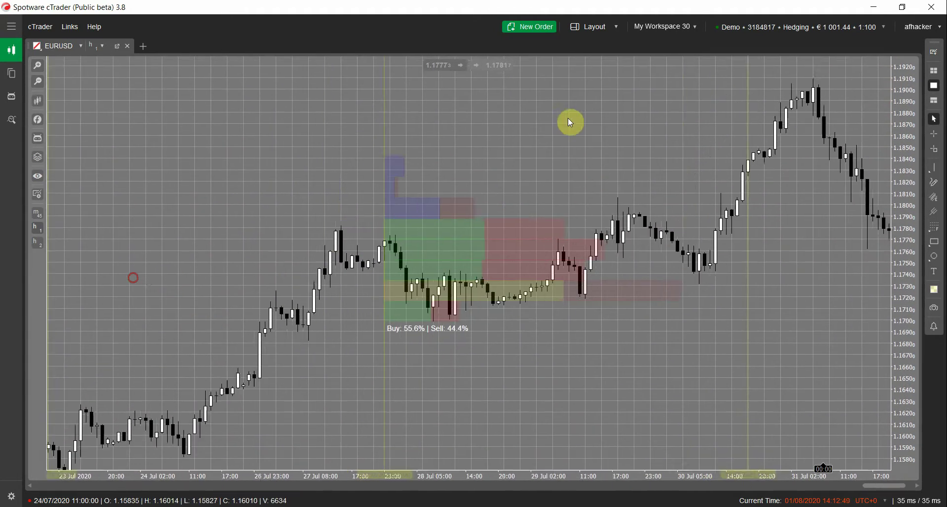